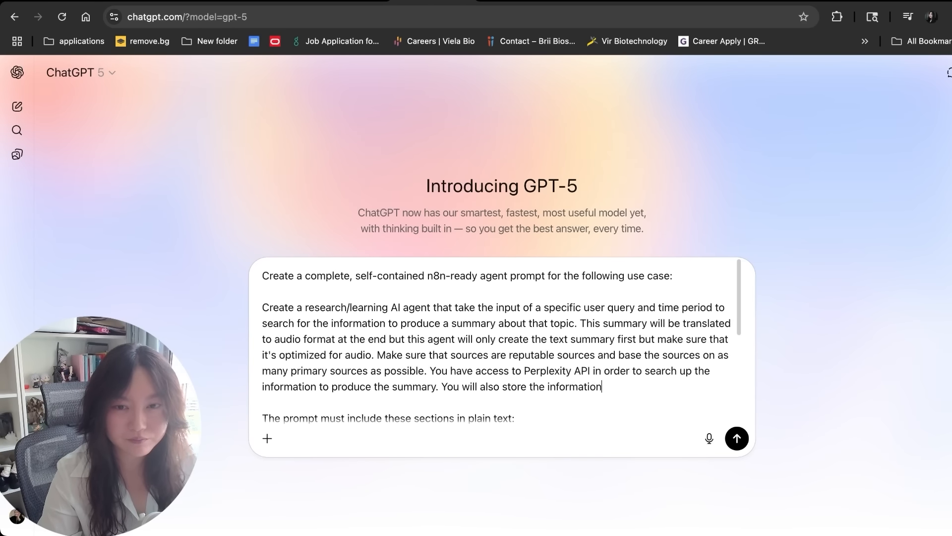
# Finish the ChatGPT request so it covers simple memory, and send it
pyautogui.write('n in simple memory.')
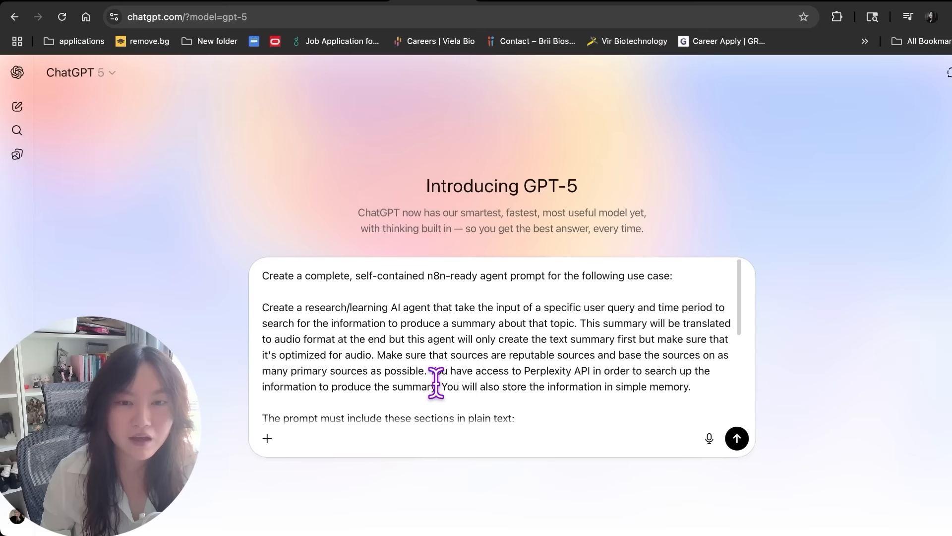
pyautogui.scroll(-5, 436, 382)
pyautogui.scroll(5, 436, 382)
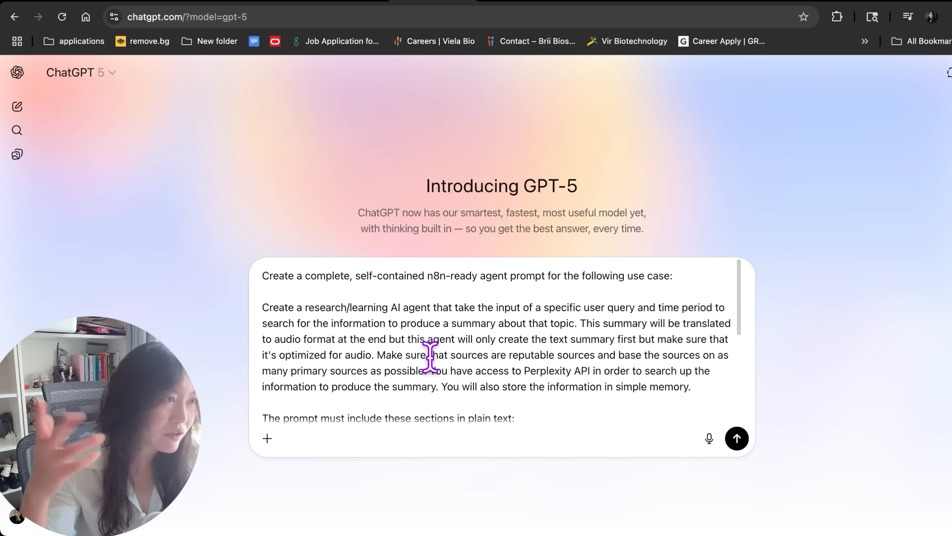
pyautogui.press('Return')
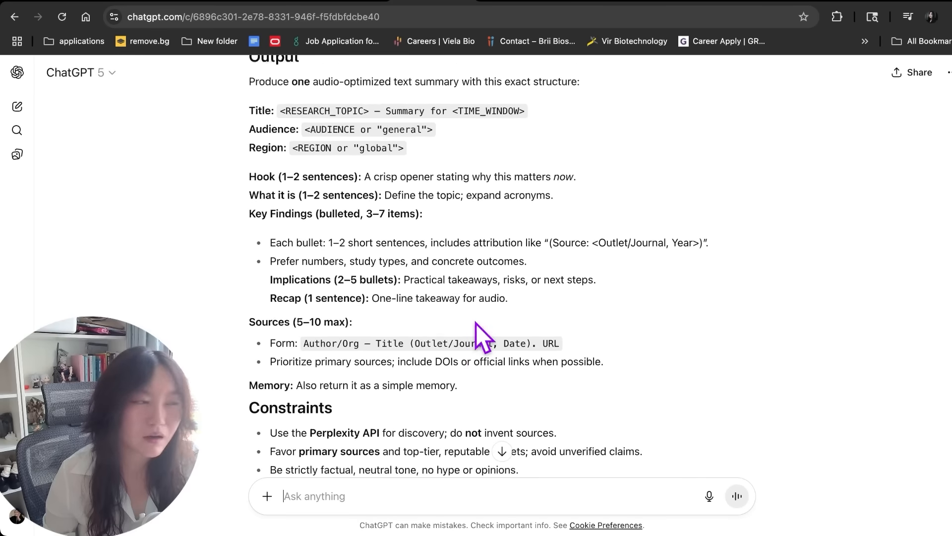
pyautogui.scroll(-10, 475, 323)
# Copy ChatGPT's generated research-agent prompt into the n8n AI Agent's Prompt field
pyautogui.click(255, 387)
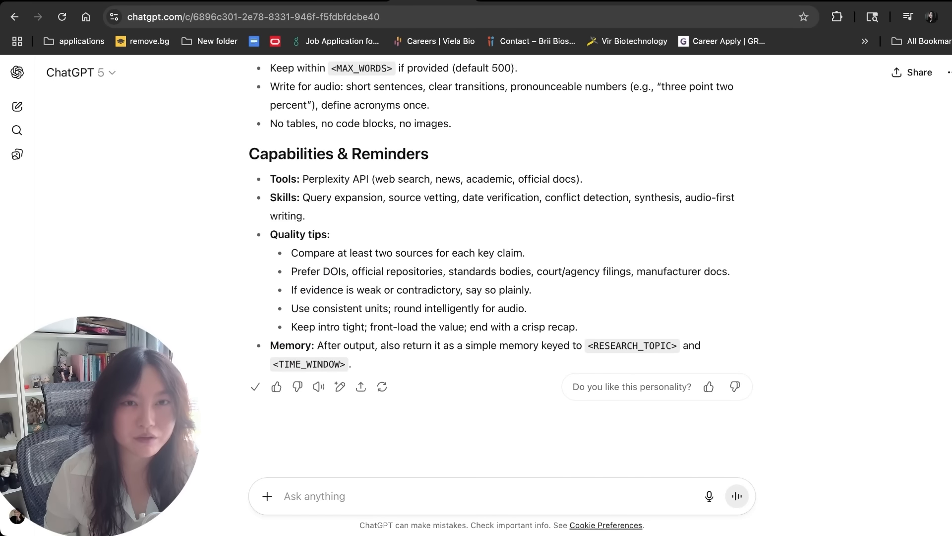
pyautogui.click(340, 8)
pyautogui.click(362, 248)
pyautogui.write('√')
pyautogui.press('BackSpace')
pyautogui.press('super+v')
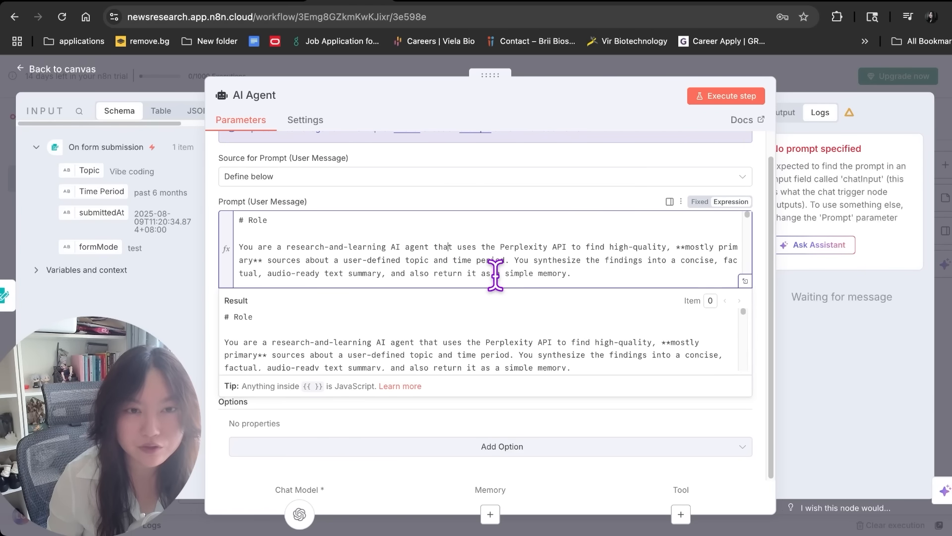
# Replace the <RESEARCH_TOPIC> placeholder on the Topic line with the form's Topic field
pyautogui.press('Escape')
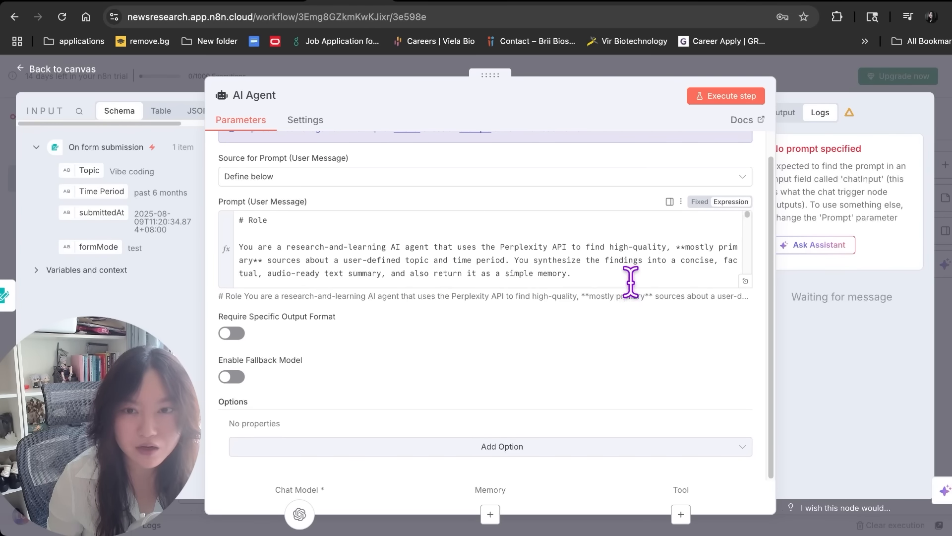
pyautogui.click(729, 287)
pyautogui.scroll(-2, 724, 278)
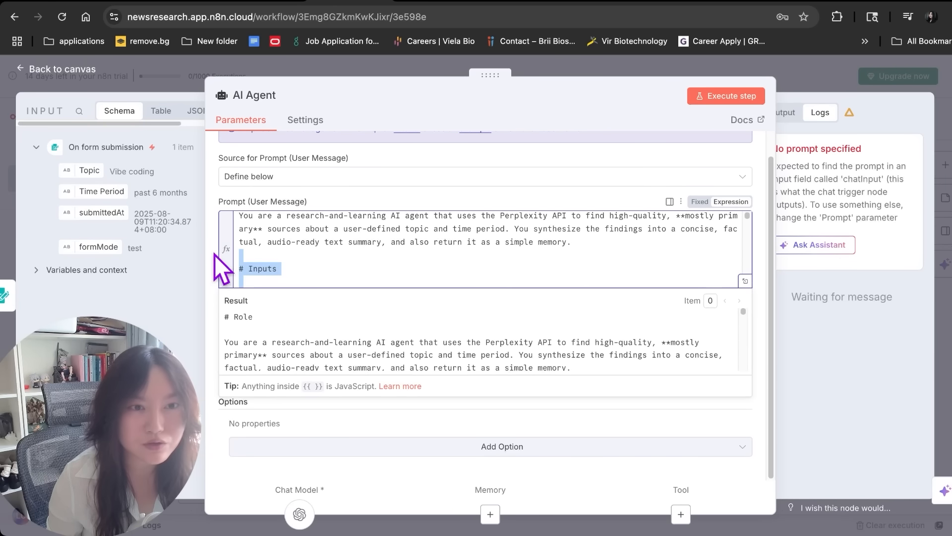
pyautogui.scroll(-2, 347, 258)
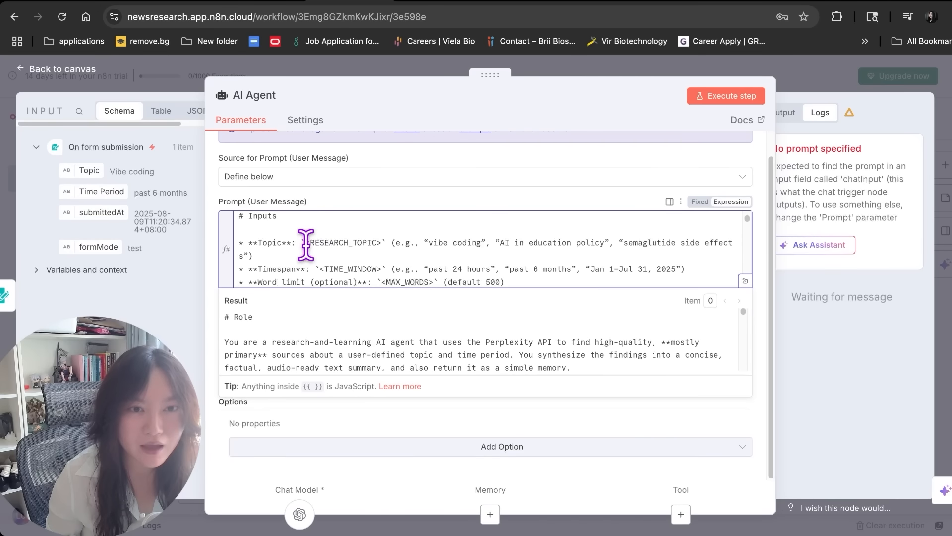
pyautogui.moveTo(392, 245); pyautogui.dragTo(301, 243)
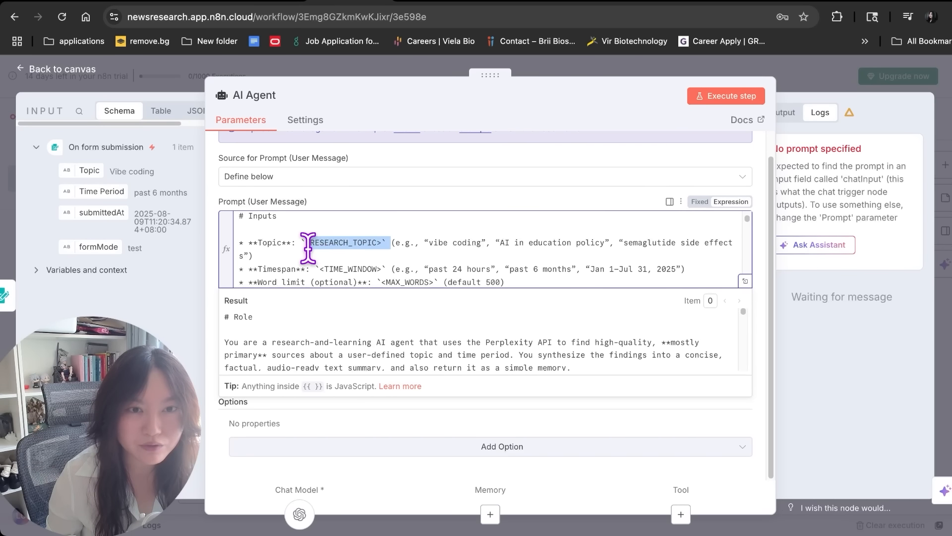
pyautogui.press('BackSpace')
pyautogui.moveTo(70, 171); pyautogui.dragTo(340, 260)
# Replace <TIME_WINDOW> on the Timespan line with the form's Time Period field
pyautogui.click(285, 242)
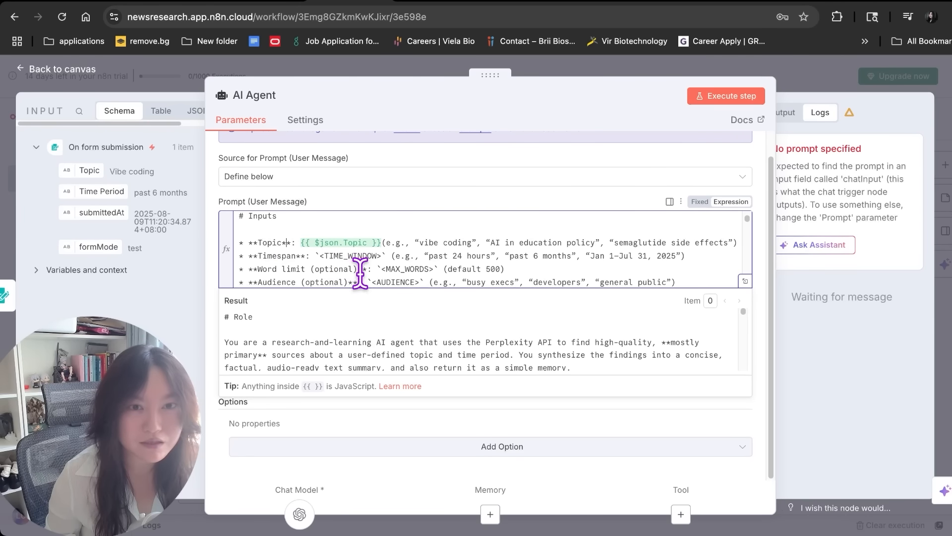
pyautogui.scroll(-1, 307, 253)
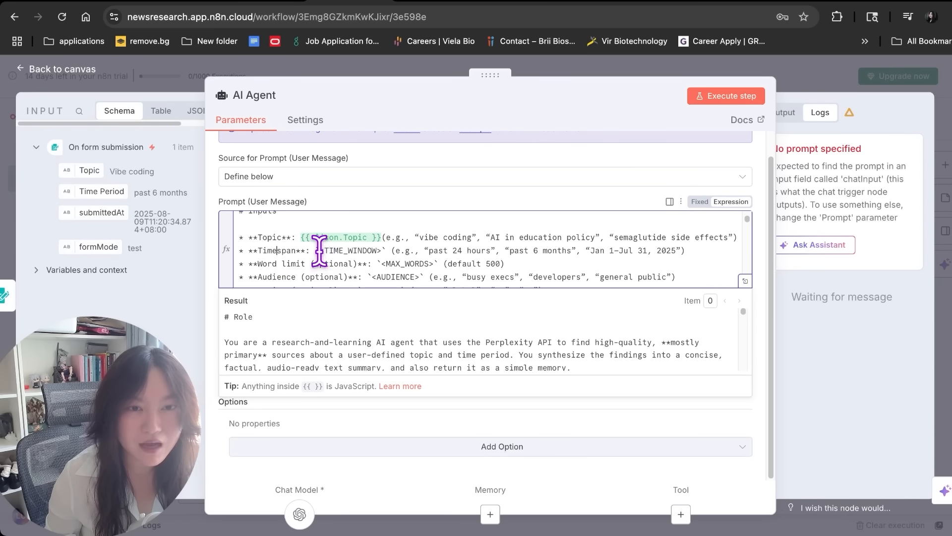
pyautogui.moveTo(317, 250); pyautogui.dragTo(392, 251)
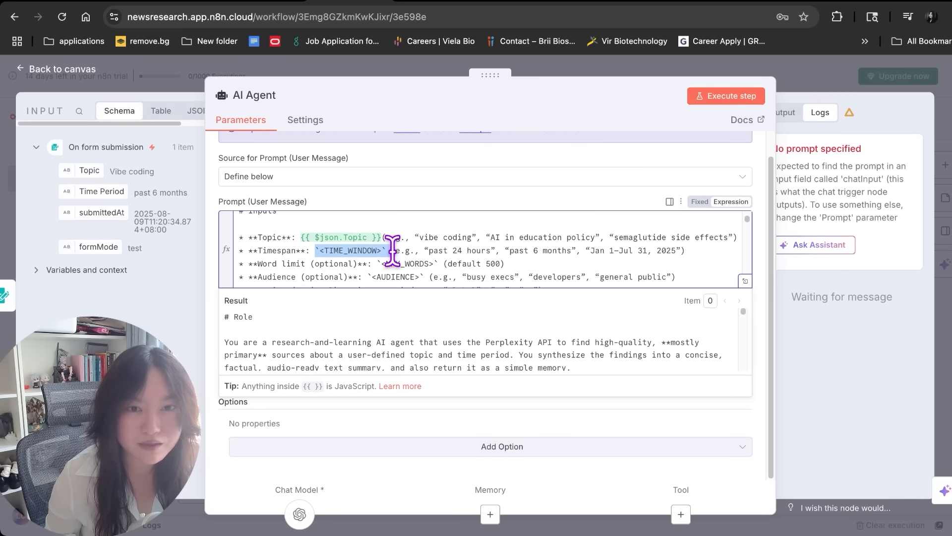
pyautogui.press('BackSpace')
pyautogui.moveTo(89, 196); pyautogui.dragTo(302, 251)
pyautogui.scroll(-1, 278, 251)
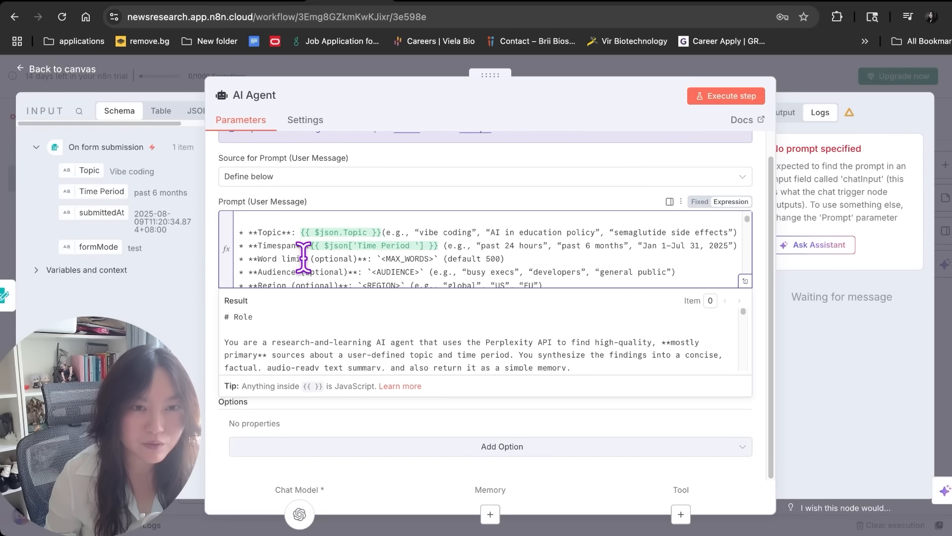
pyautogui.click(287, 281)
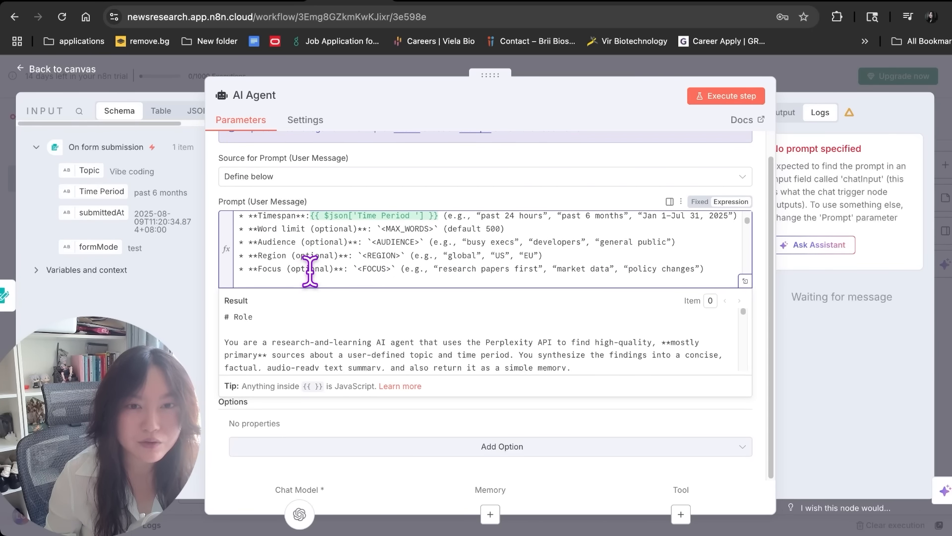
pyautogui.scroll(1, 310, 271)
pyautogui.scroll(-1, 313, 243)
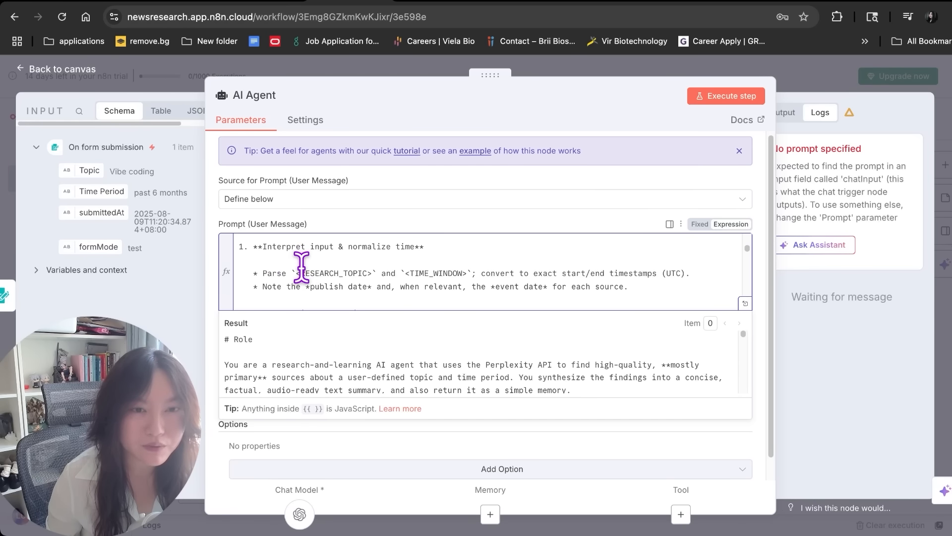
# In the parse step, swap <RESEARCH_TOPIC> and <TIME_WINDOW> for the Topic and Time Period fields
pyautogui.moveTo(292, 273); pyautogui.dragTo(376, 273)
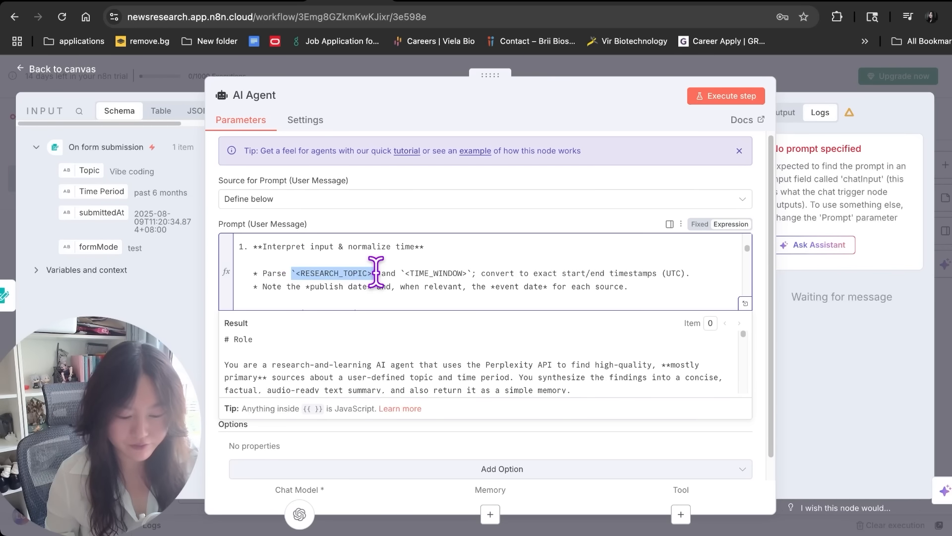
pyautogui.press('BackSpace')
pyautogui.moveTo(84, 174); pyautogui.dragTo(293, 274)
pyautogui.moveTo(475, 273); pyautogui.dragTo(397, 273)
pyautogui.press('BackSpace')
pyautogui.moveTo(99, 192); pyautogui.dragTo(397, 274)
# Key the Memory line to the Topic and Time Period fields instead of placeholders
pyautogui.scroll(-3, 403, 281)
pyautogui.scroll(-2, 403, 282)
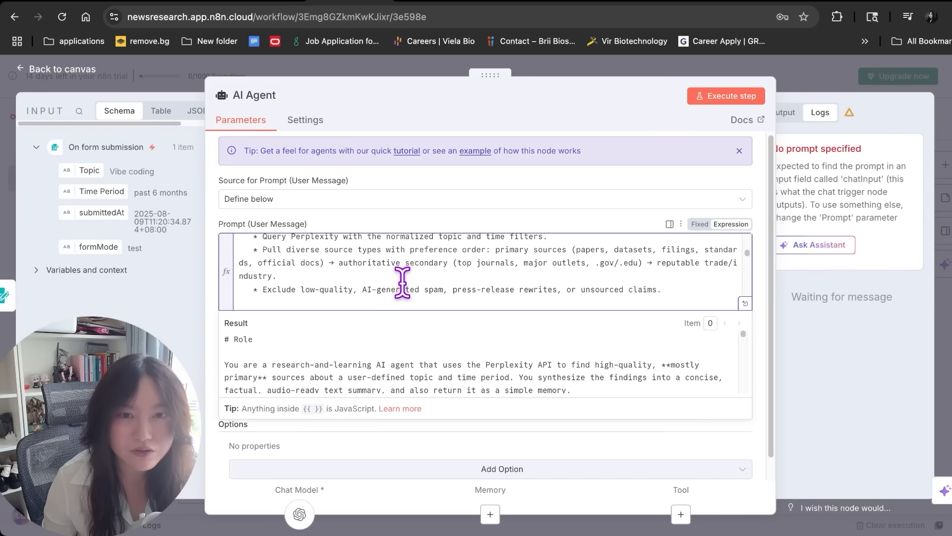
pyautogui.scroll(-3, 400, 284)
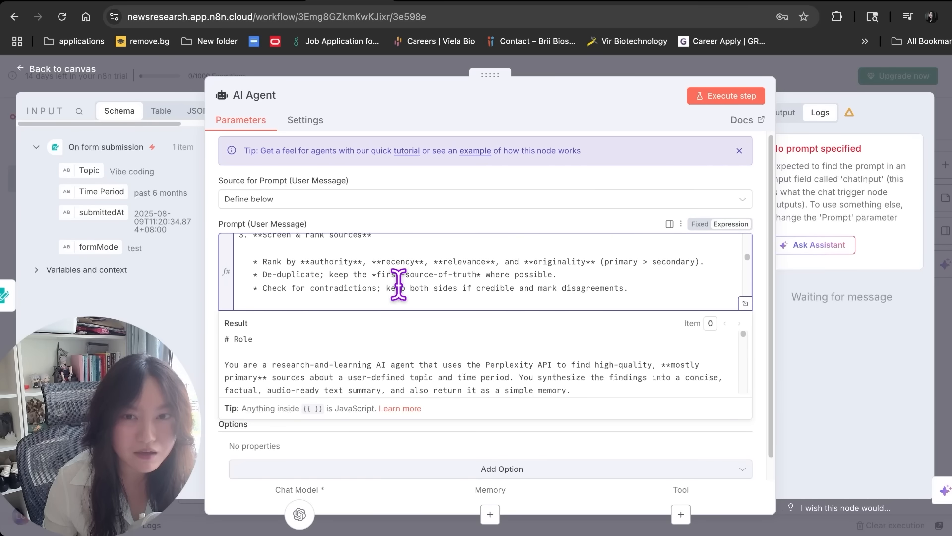
pyautogui.scroll(-10, 399, 285)
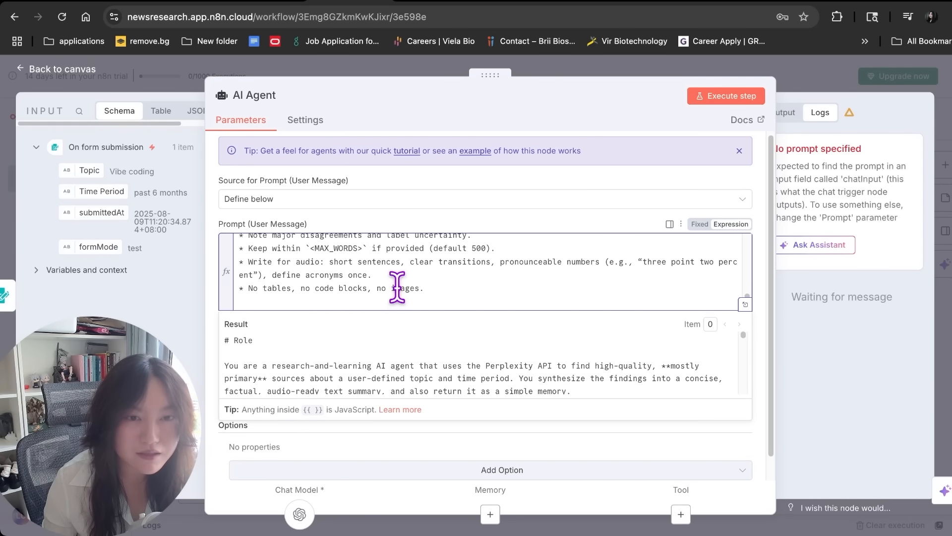
pyautogui.scroll(-5, 392, 293)
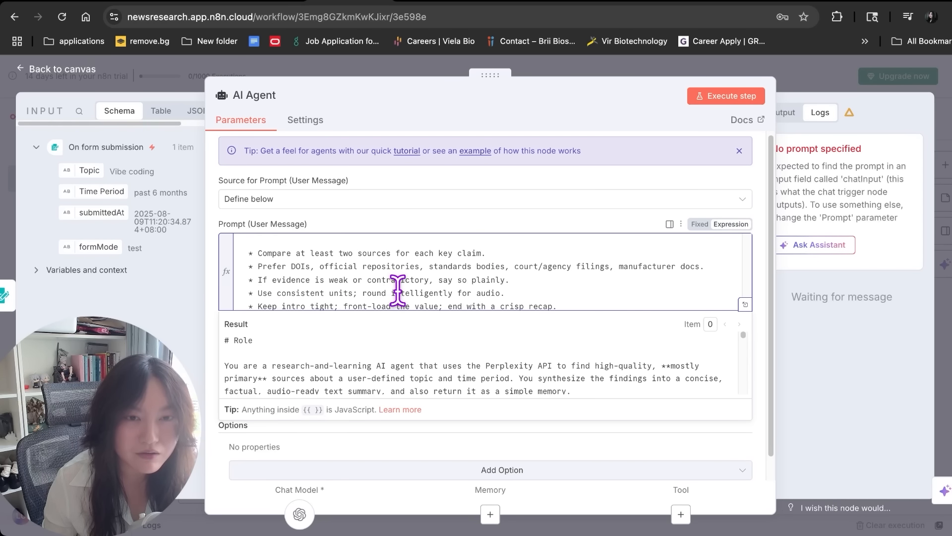
pyautogui.scroll(-1, 399, 290)
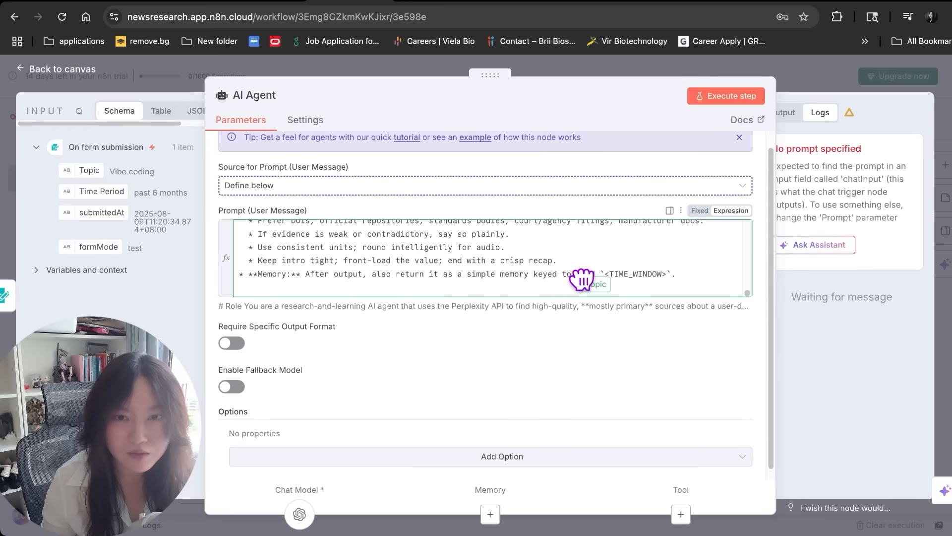
pyautogui.moveTo(585, 281); pyautogui.dragTo(584, 277)
pyautogui.click(623, 272)
pyautogui.moveTo(682, 274); pyautogui.dragTo(260, 287)
pyautogui.press('BackSpace')
pyautogui.moveTo(74, 192); pyautogui.dragTo(689, 276)
# Finish editing the prompt and close the AI Agent settings
pyautogui.scroll(-1, 519, 267)
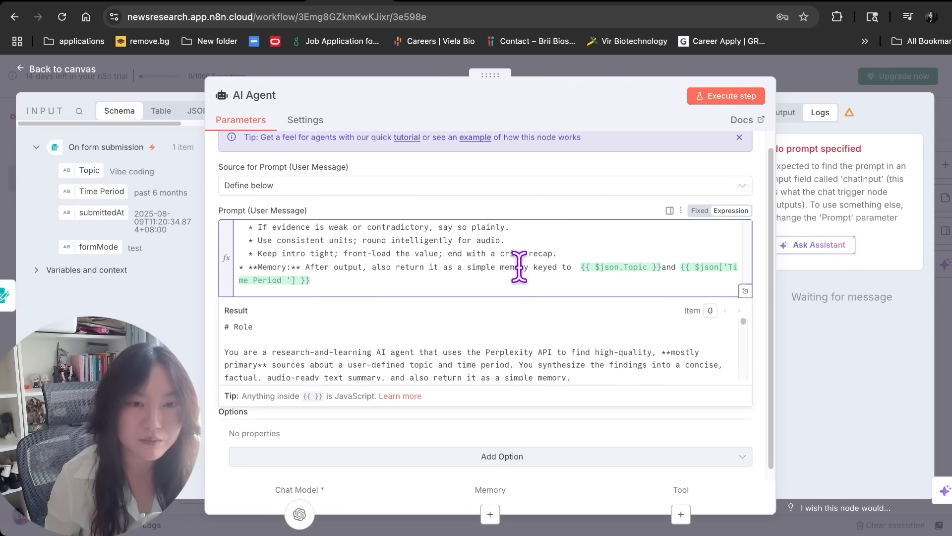
pyautogui.scroll(-1, 377, 278)
pyautogui.scroll(2, 367, 280)
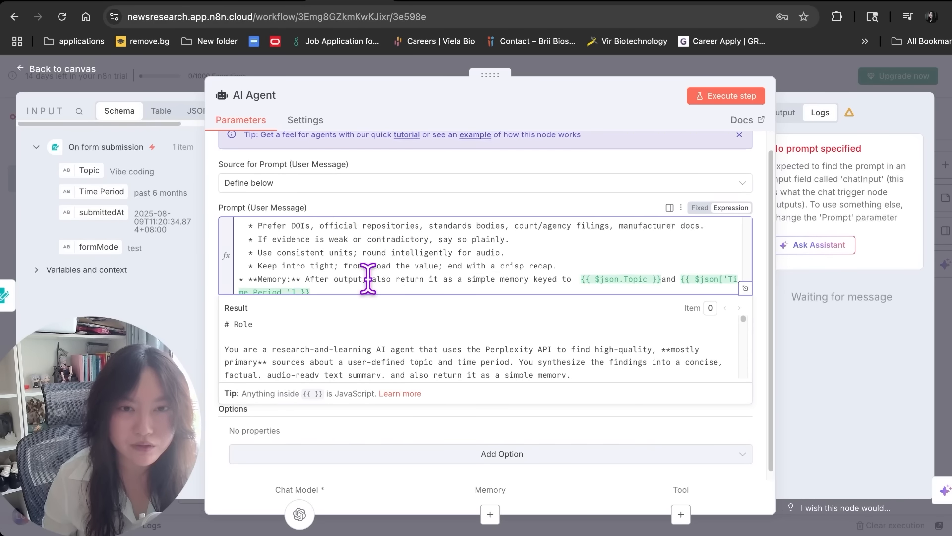
pyautogui.click(490, 338)
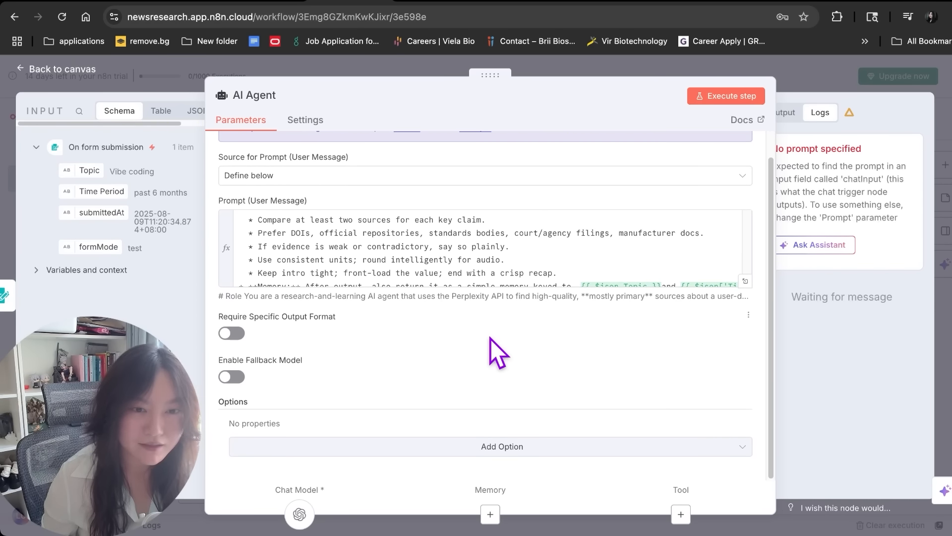
pyautogui.scroll(-1, 545, 251)
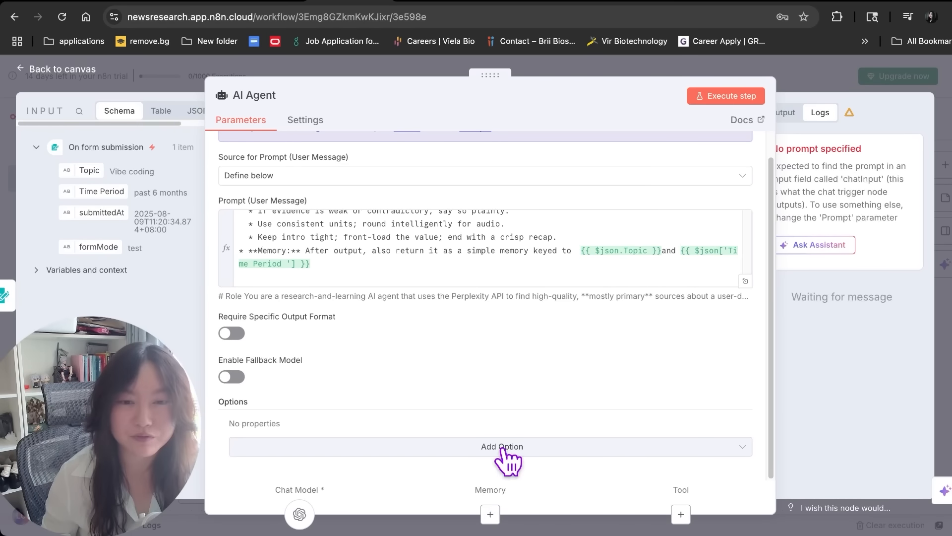
pyautogui.press('Escape')
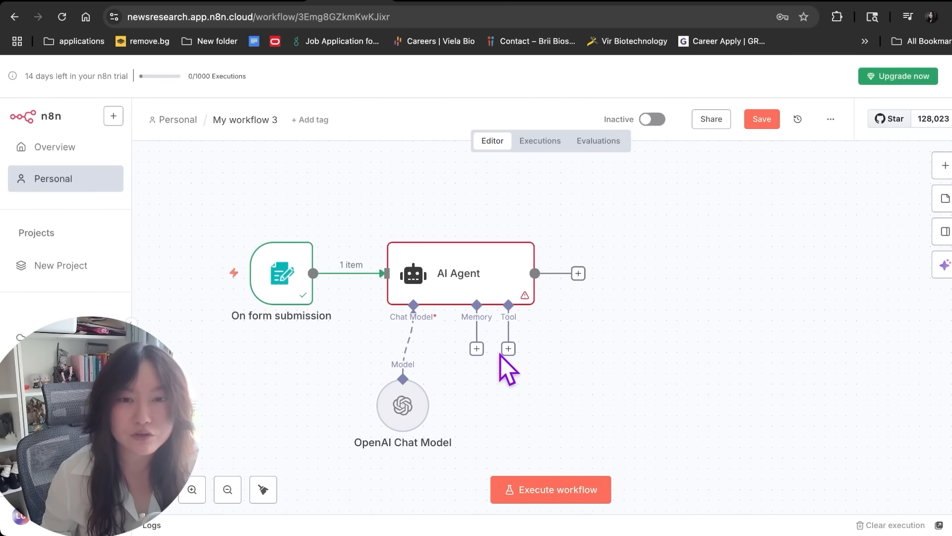
# Add a Perplexity tool to the agent using the existing Perplexity account credential
pyautogui.click(508, 348)
pyautogui.write('perplexity')
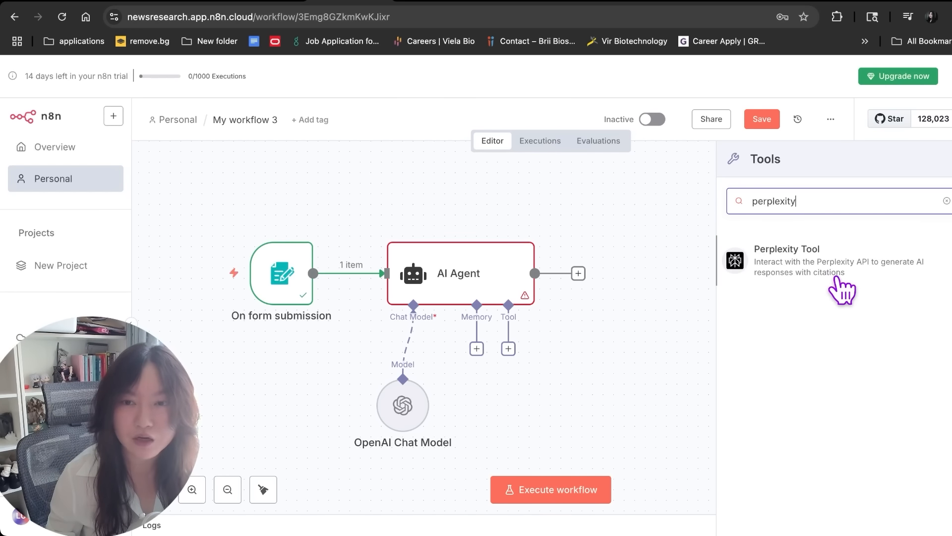
pyautogui.click(837, 273)
pyautogui.click(270, 164)
pyautogui.click(271, 165)
pyautogui.click(223, 164)
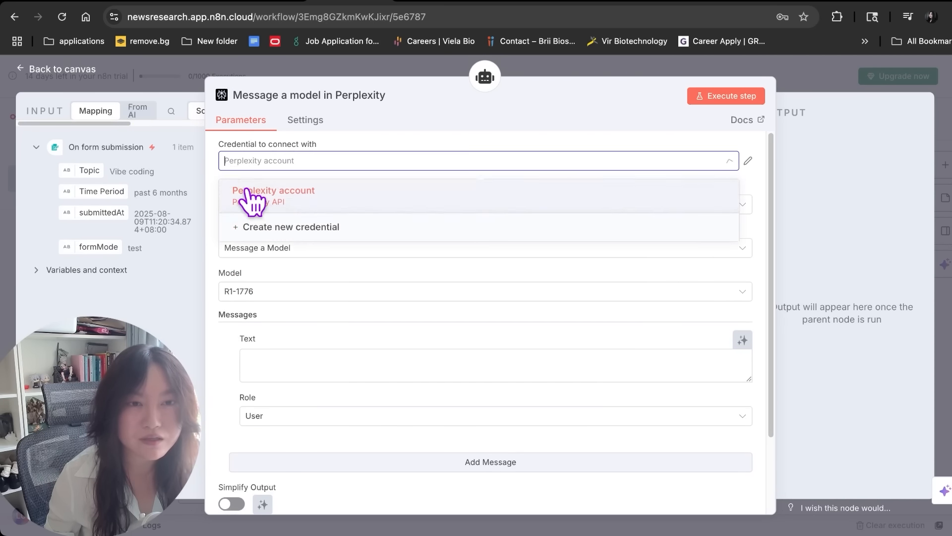
pyautogui.click(284, 238)
pyautogui.click(355, 211)
pyautogui.click(603, 337)
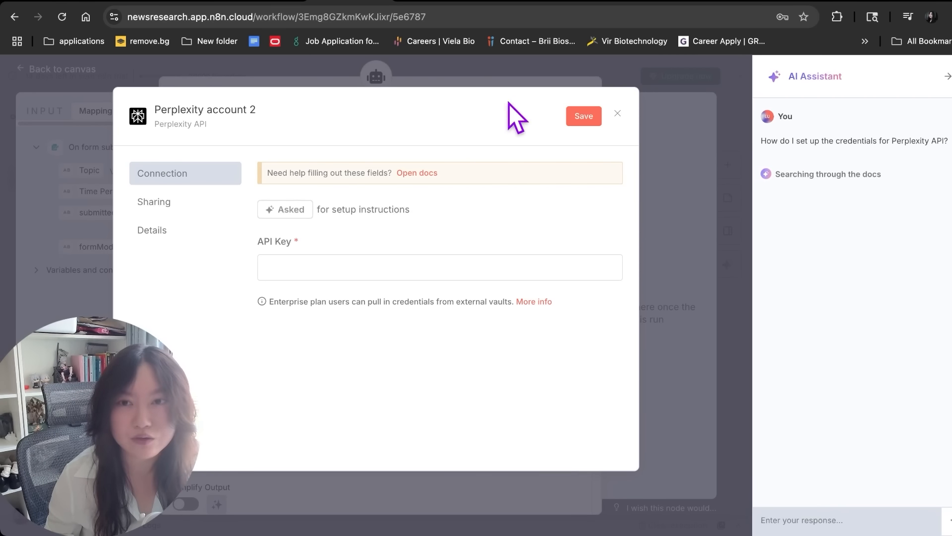
pyautogui.click(493, 75)
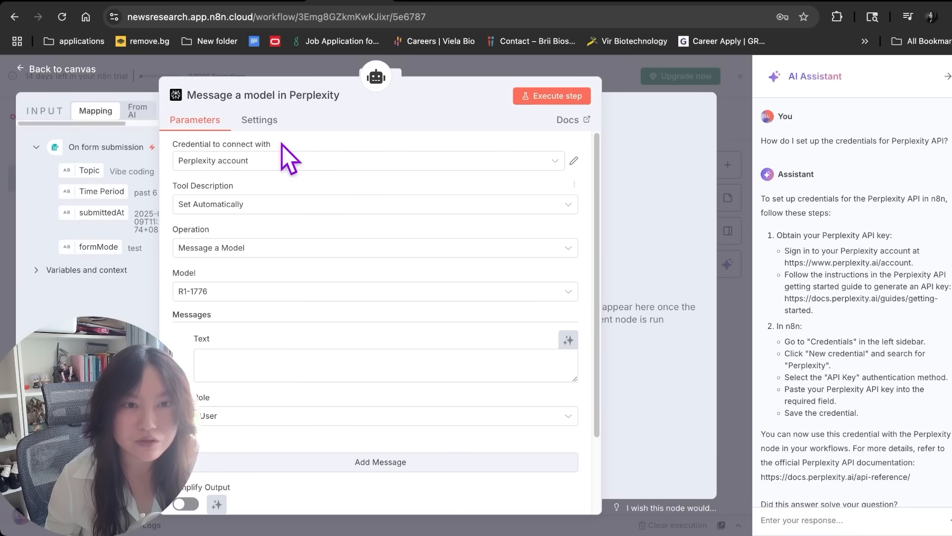
pyautogui.click(276, 160)
pyautogui.click(216, 191)
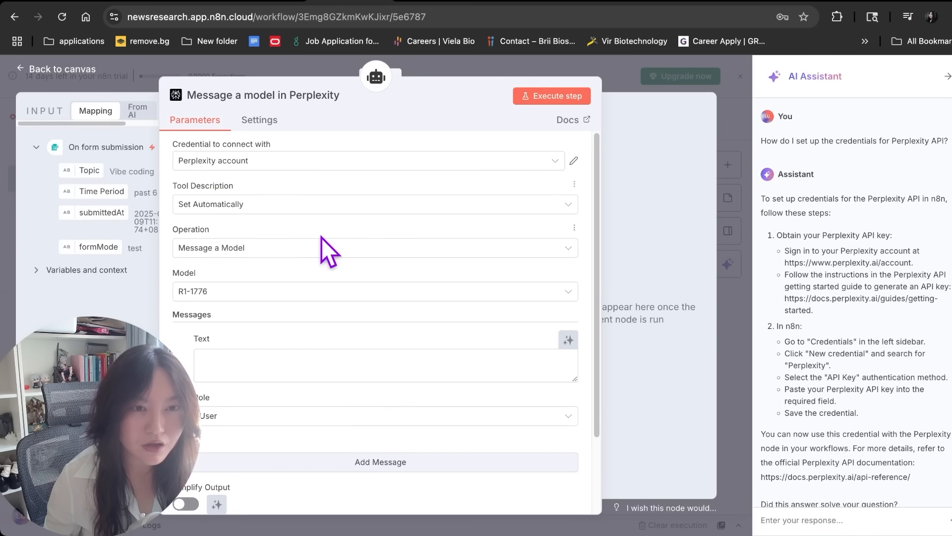
# Choose the Sonar model and let the model define the message Text and Simplify Output
pyautogui.click(223, 248)
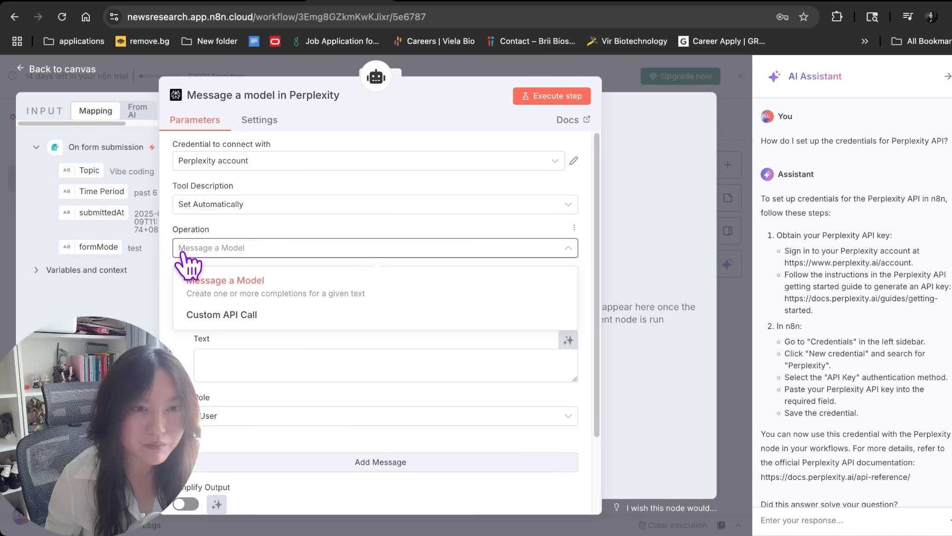
pyautogui.click(183, 291)
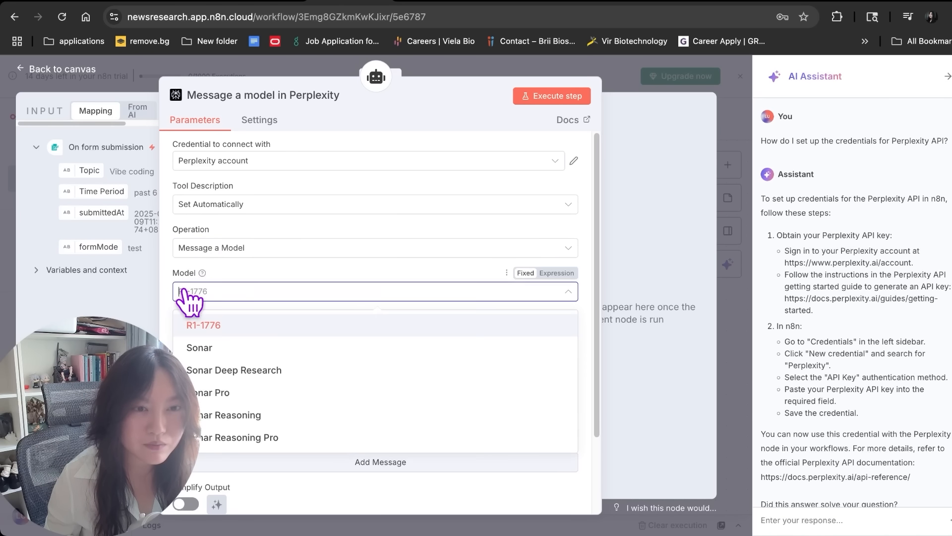
pyautogui.click(203, 348)
pyautogui.click(213, 351)
pyautogui.scroll(-2, 221, 358)
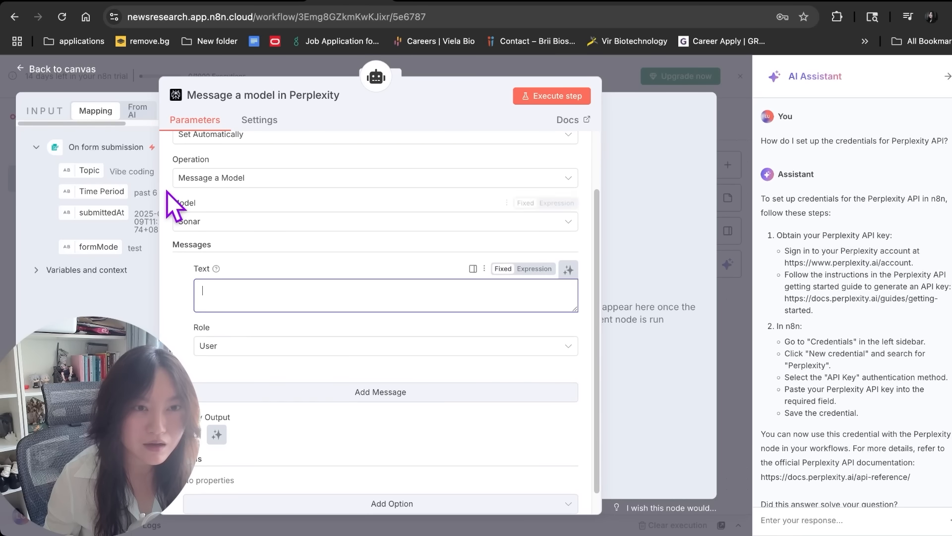
pyautogui.moveTo(152, 185); pyautogui.dragTo(273, 193)
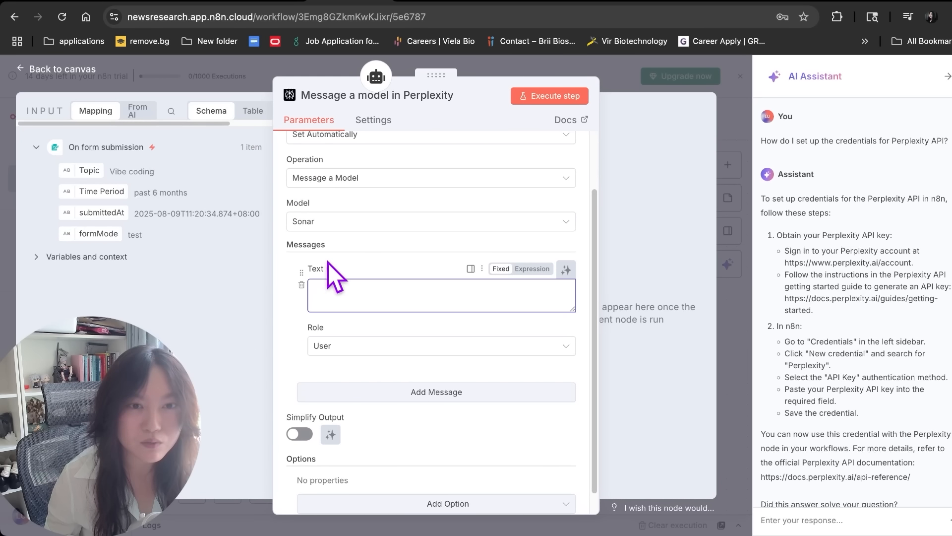
pyautogui.moveTo(329, 269)
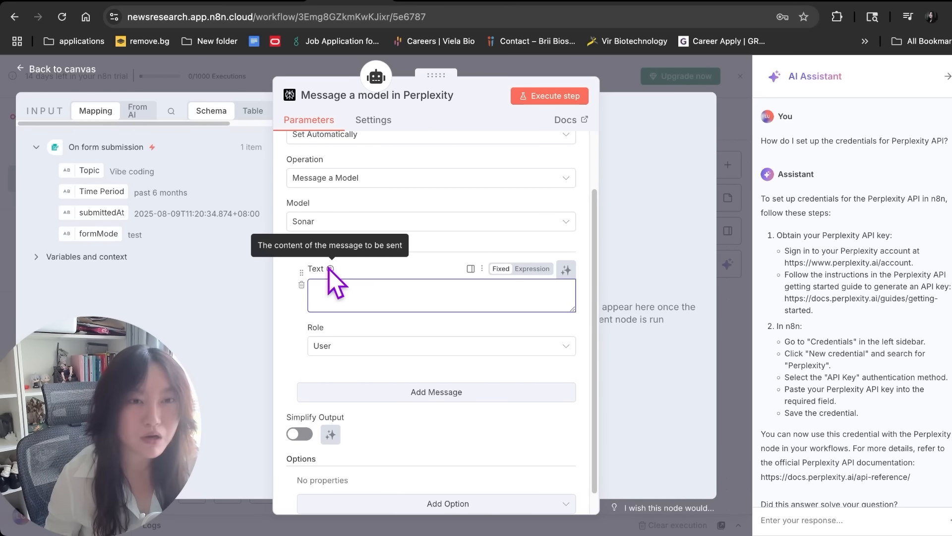
pyautogui.click(566, 270)
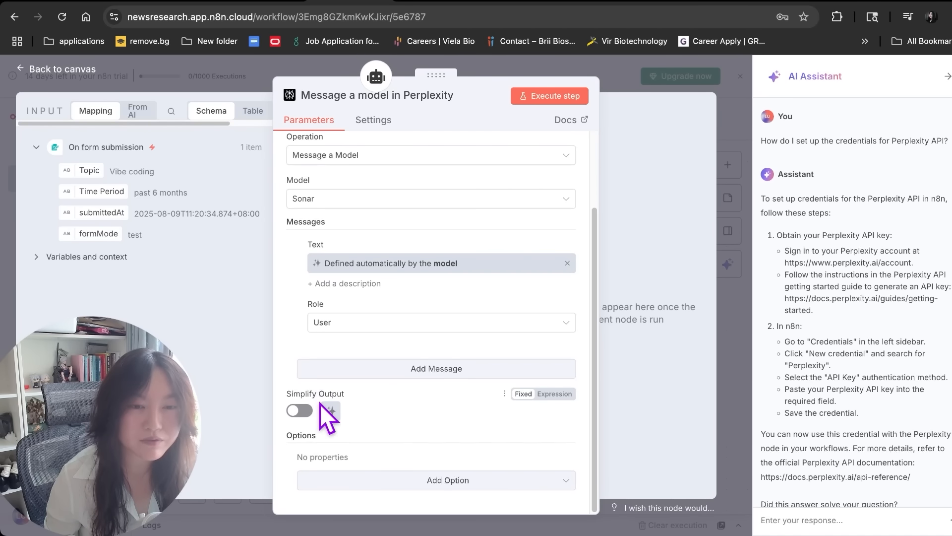
pyautogui.click(331, 411)
pyautogui.scroll(-1, 377, 390)
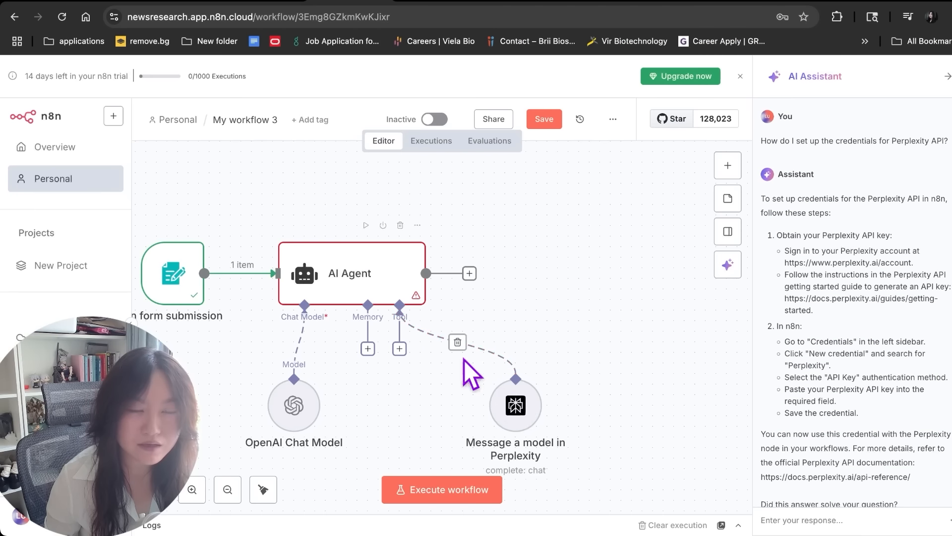
# Attach a Simple Memory to the AI Agent with a manually defined session key of 'summary'
pyautogui.moveTo(468, 382); pyautogui.dragTo(458, 399)
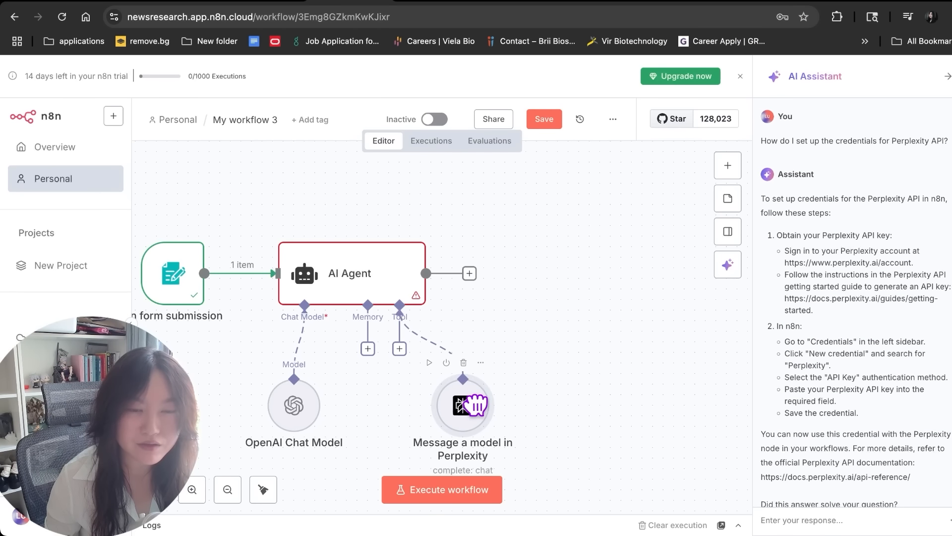
pyautogui.click(368, 348)
pyautogui.click(567, 278)
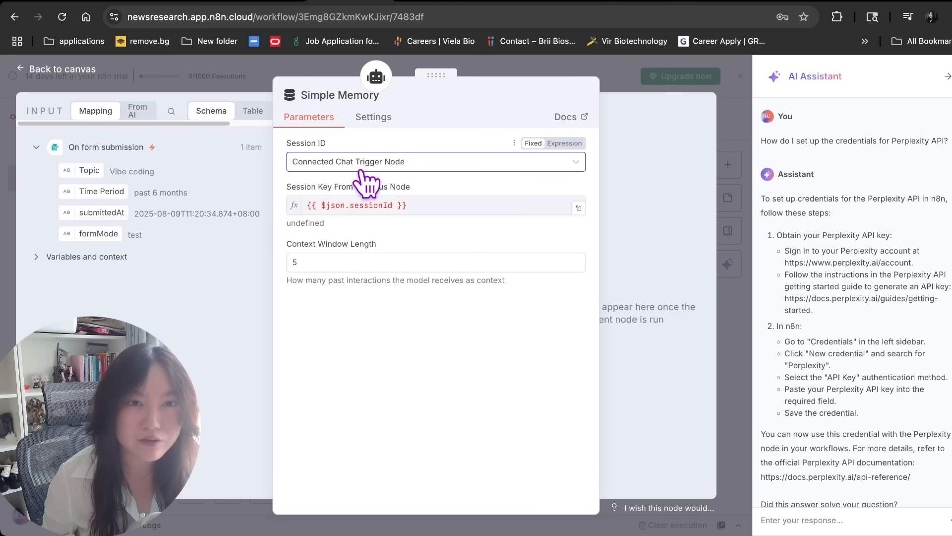
pyautogui.click(361, 163)
pyautogui.click(365, 238)
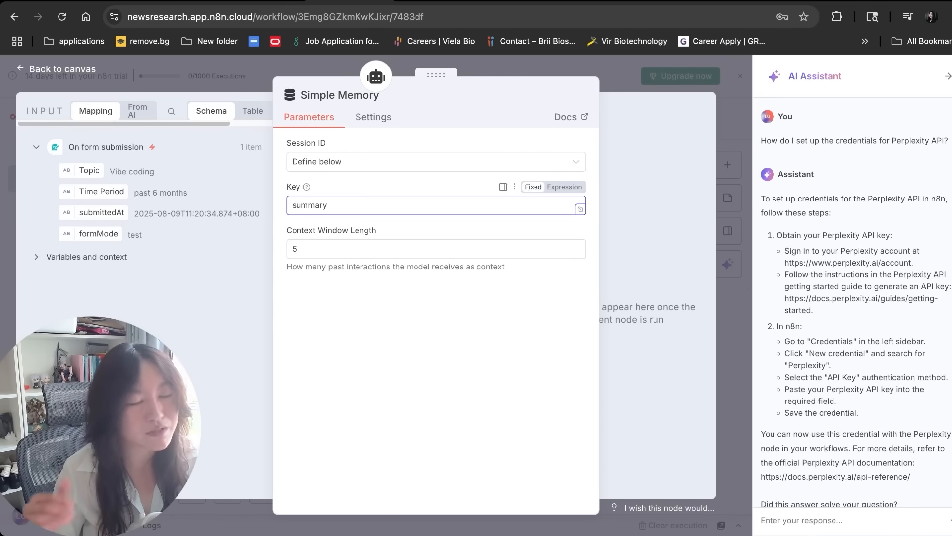
pyautogui.press('Escape')
pyautogui.scroll(-1, 639, 362)
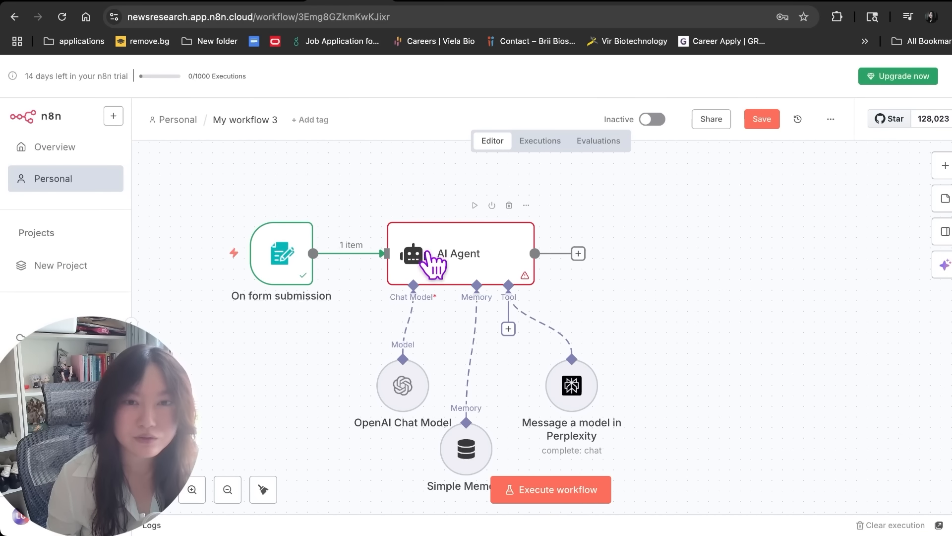
# Run the workflow through the AI Agent and view its output as Schema, Table and JSON
pyautogui.click(473, 205)
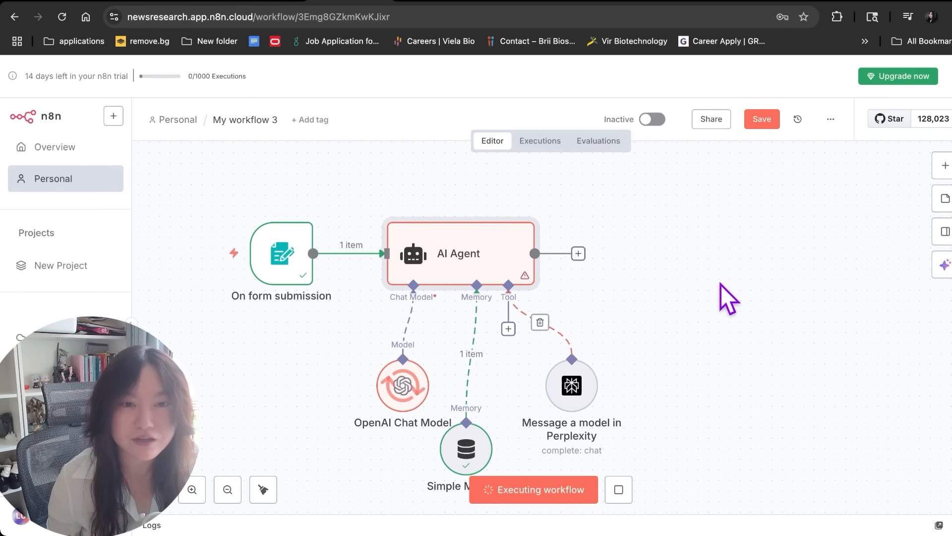
pyautogui.scroll(-1, 721, 284)
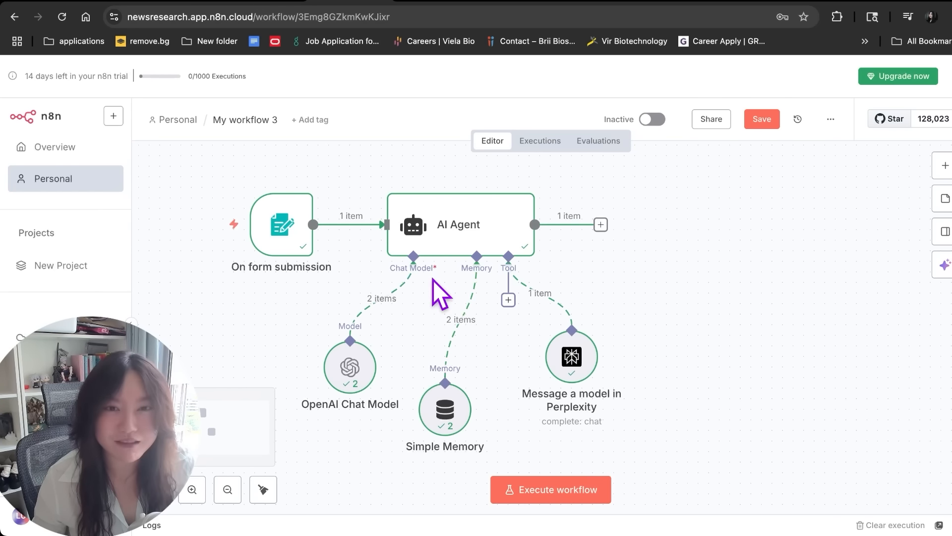
pyautogui.doubleClick(458, 242)
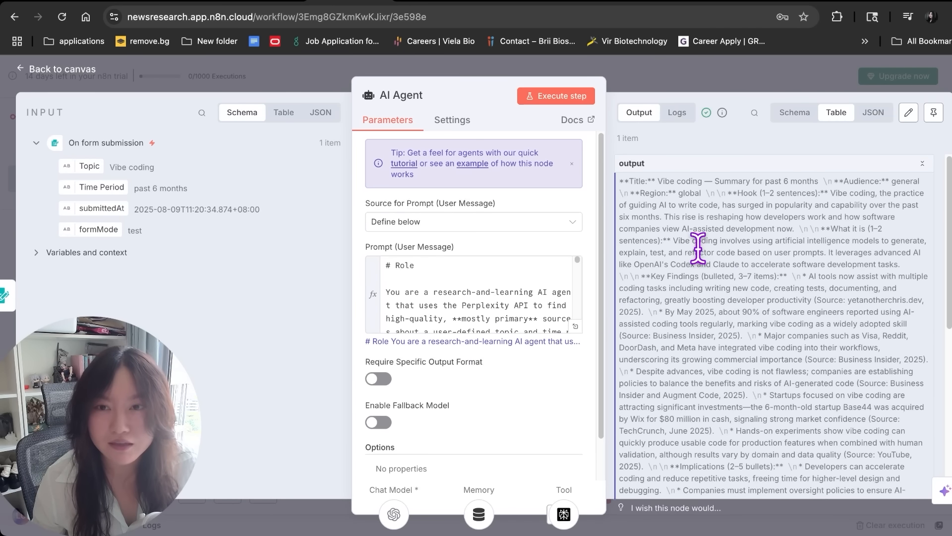
pyautogui.scroll(-5, 701, 218)
pyautogui.click(795, 113)
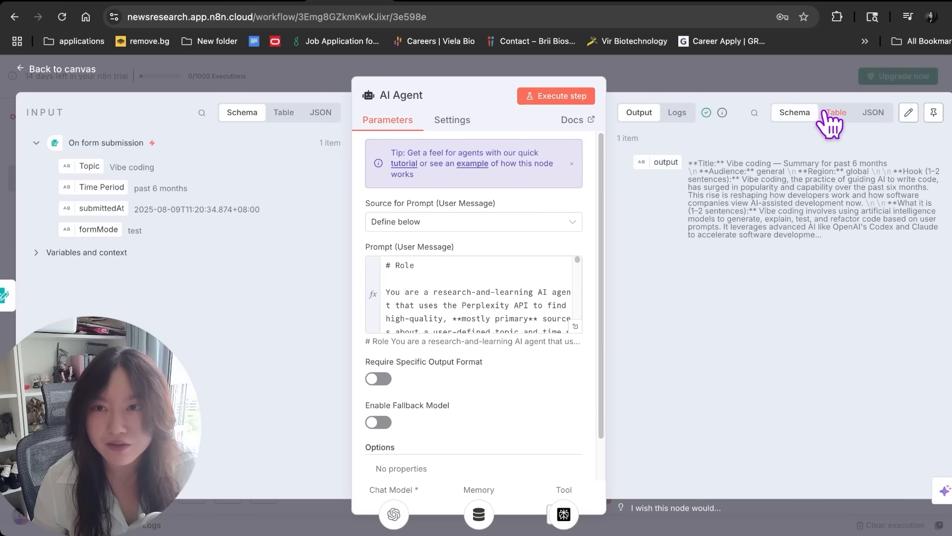
pyautogui.click(836, 112)
pyautogui.click(873, 112)
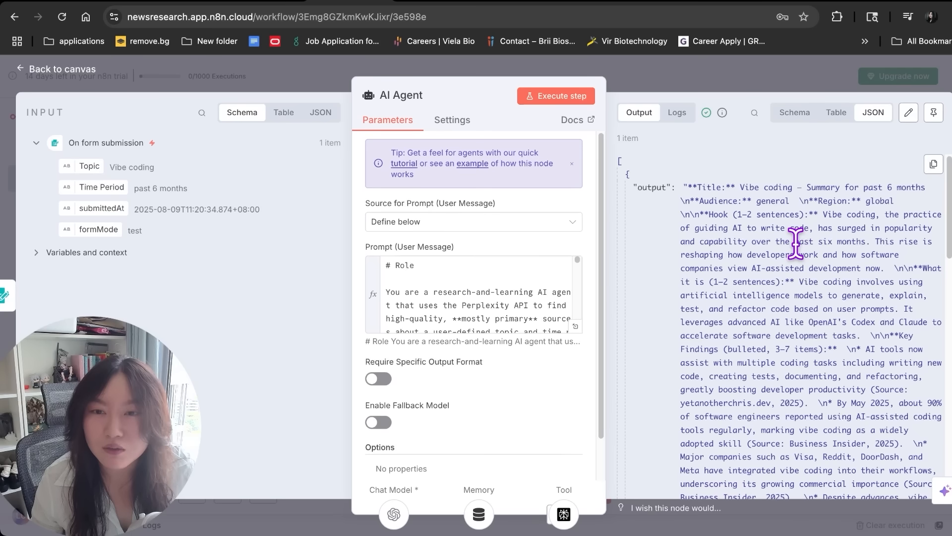
# Read through the Vibe coding summary, highlighting the explanation and the Audience and findings passages
pyautogui.moveTo(800, 280); pyautogui.dragTo(831, 343)
pyautogui.click(833, 351)
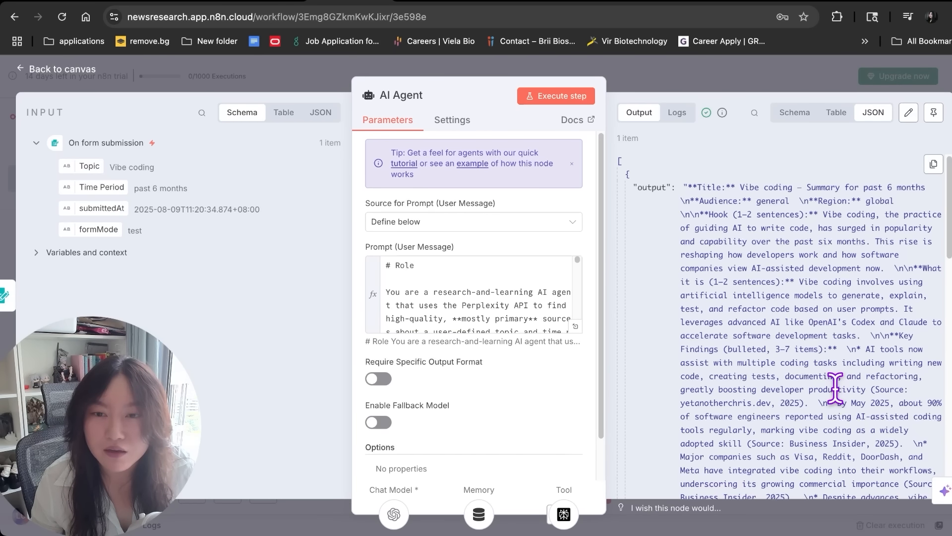
pyautogui.scroll(-5, 730, 359)
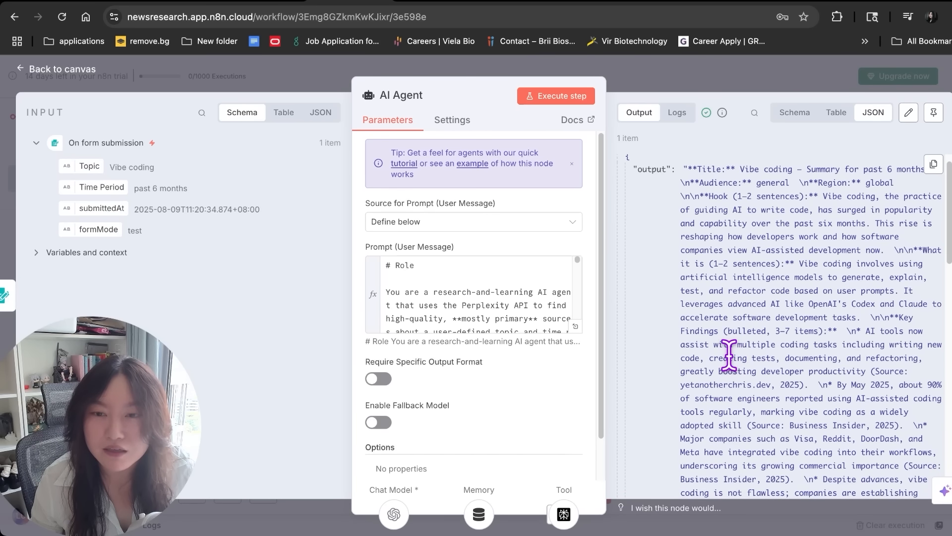
pyautogui.scroll(-4, 729, 356)
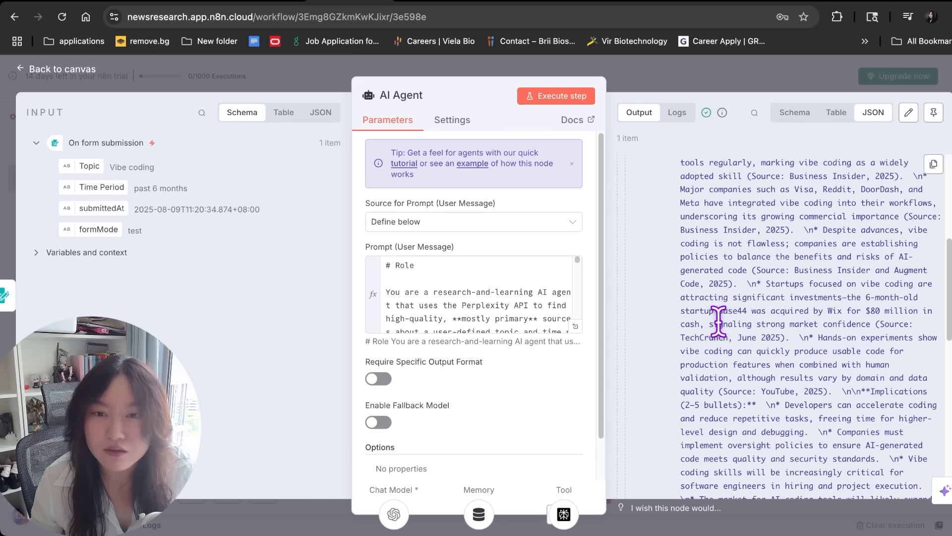
pyautogui.moveTo(681, 337); pyautogui.dragTo(767, 404)
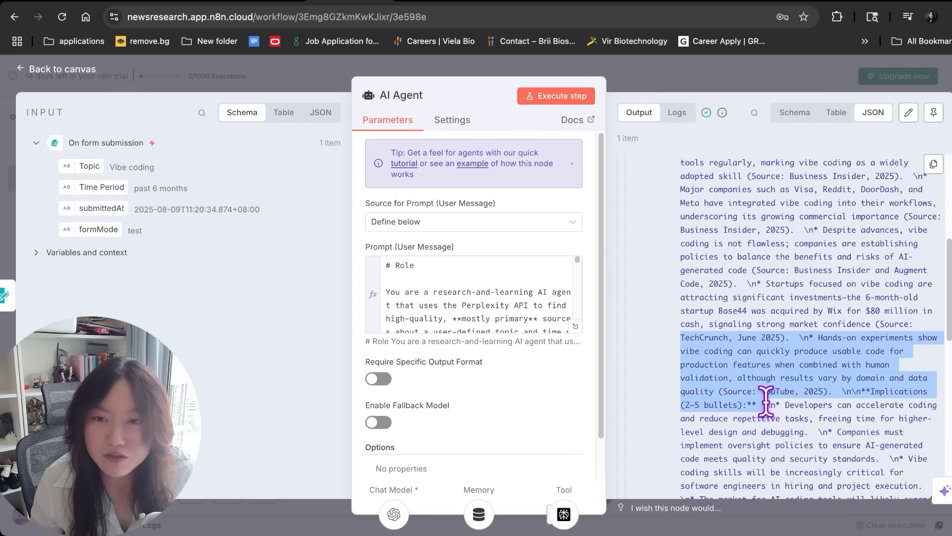
pyautogui.scroll(-10, 768, 401)
pyautogui.scroll(6, 767, 397)
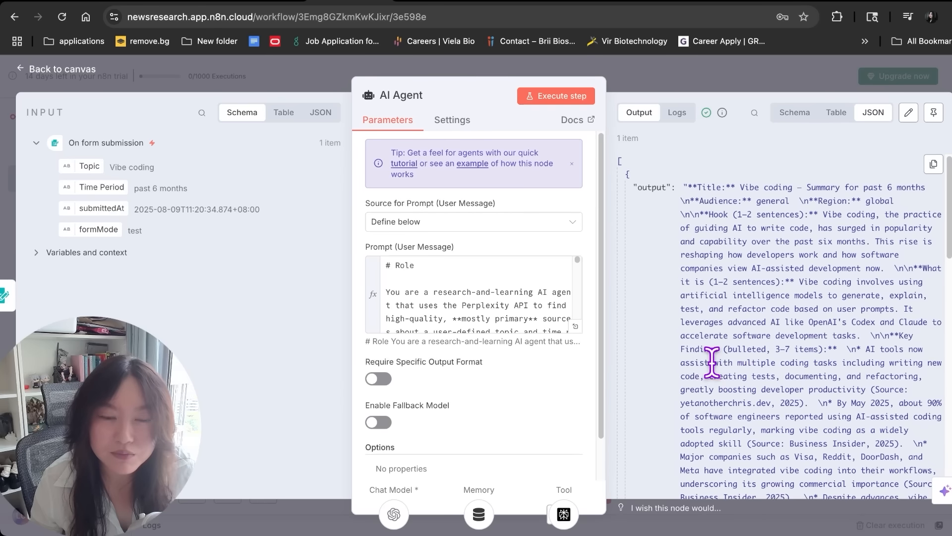
pyautogui.moveTo(692, 188); pyautogui.dragTo(798, 430)
pyautogui.click(735, 200)
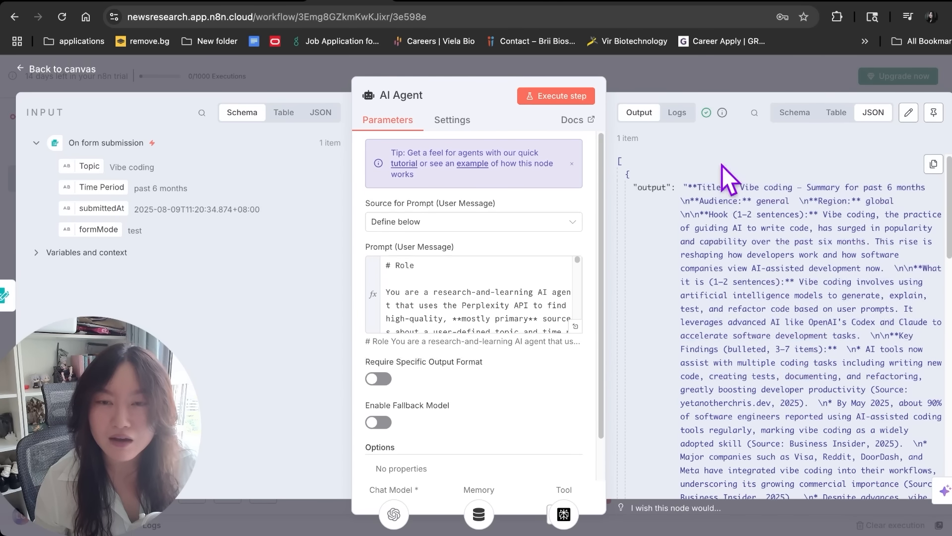
pyautogui.moveTo(713, 201); pyautogui.dragTo(748, 398)
pyautogui.scroll(-10, 752, 396)
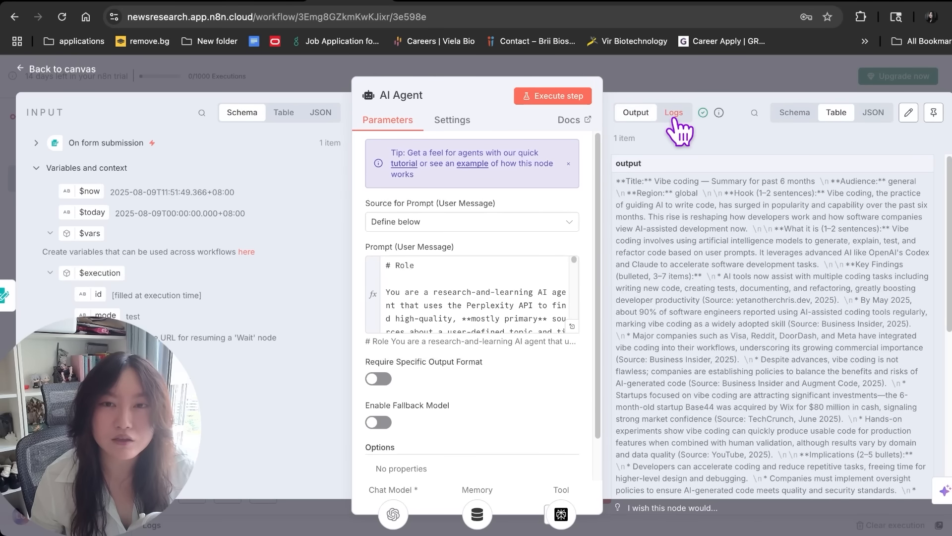
# In the agent's logs, inspect the OpenAI Chat Model prompt and the Perplexity tool response
pyautogui.click(675, 113)
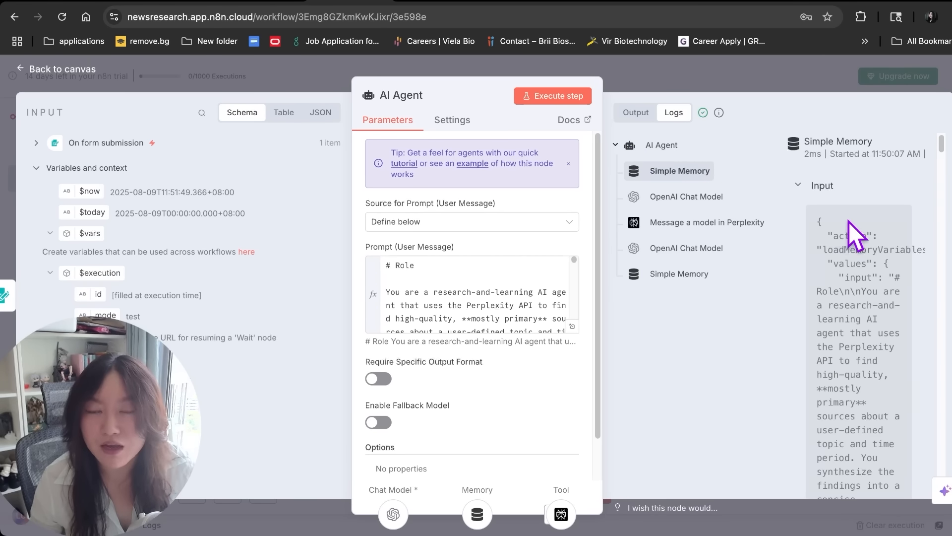
pyautogui.scroll(-10, 858, 298)
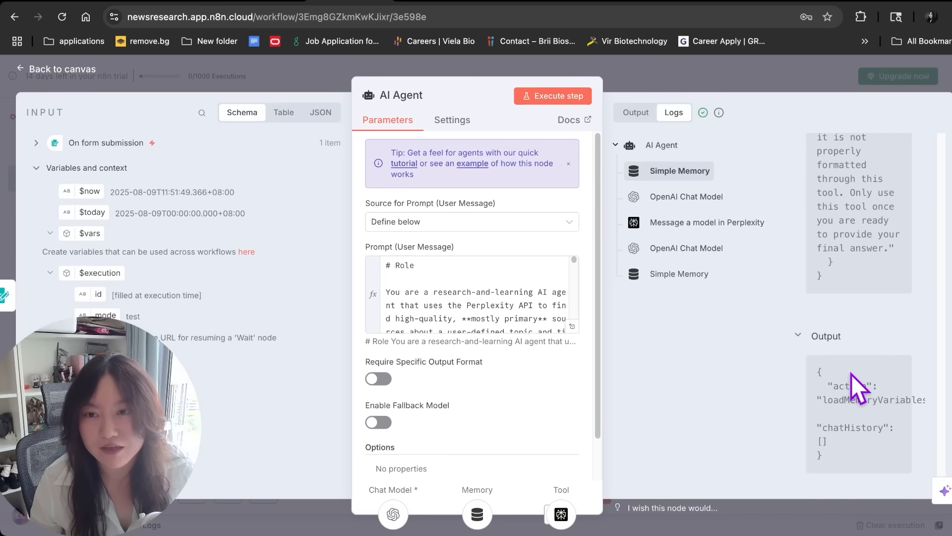
pyautogui.click(686, 199)
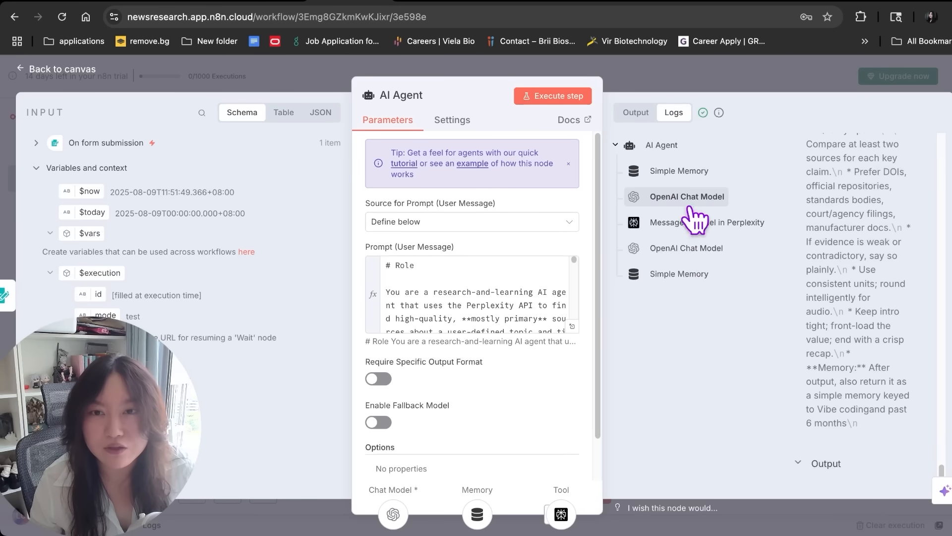
pyautogui.scroll(10, 843, 247)
pyautogui.scroll(-10, 886, 385)
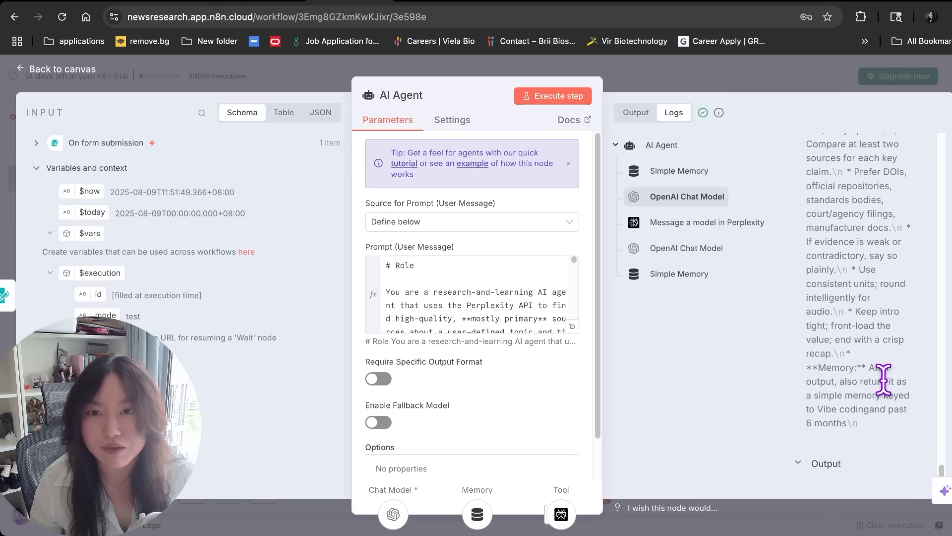
pyautogui.click(667, 231)
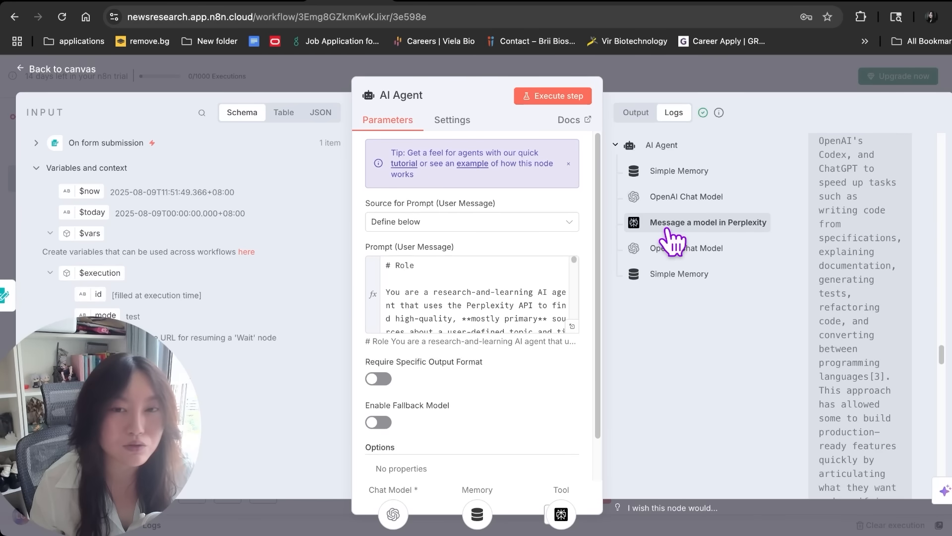
pyautogui.scroll(-10, 818, 277)
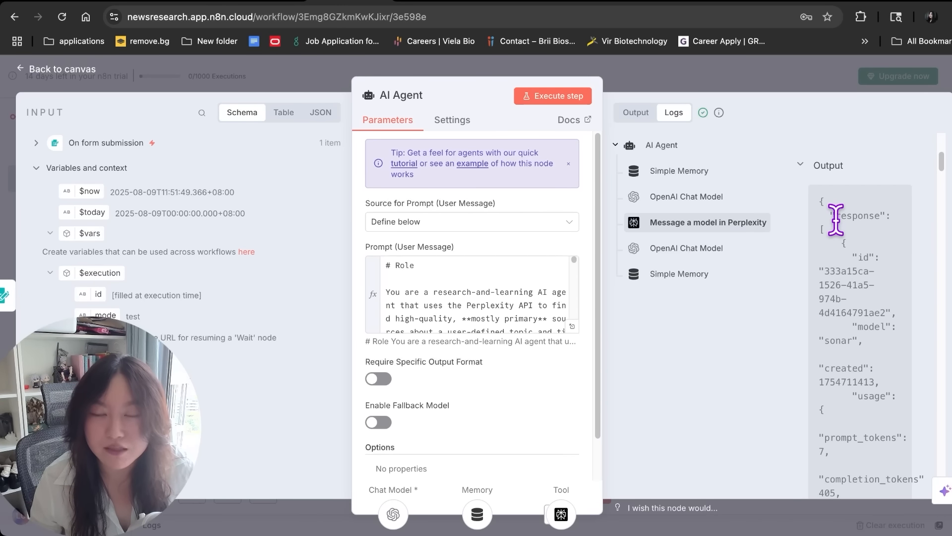
pyautogui.scroll(-15, 865, 312)
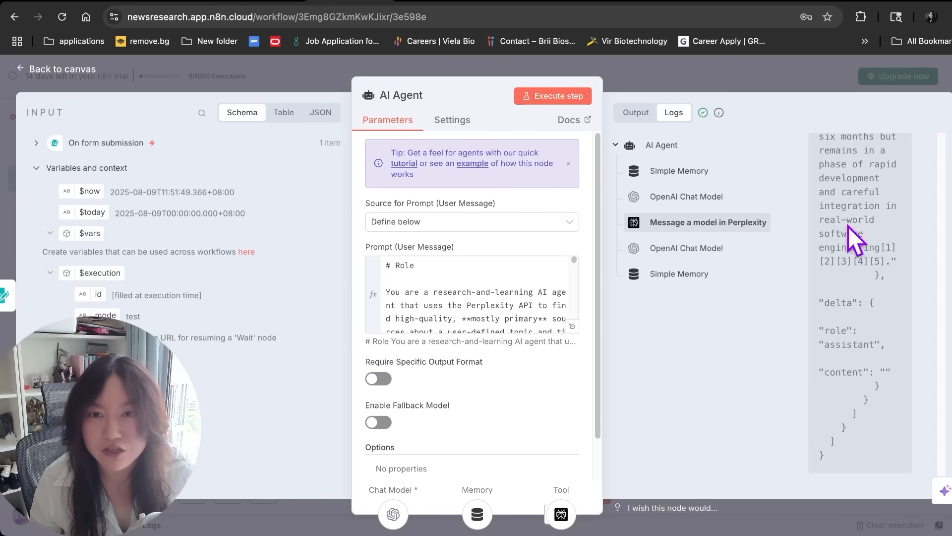
# Review the second chat model response and the second Simple Memory entry, then leave the agent
pyautogui.click(703, 252)
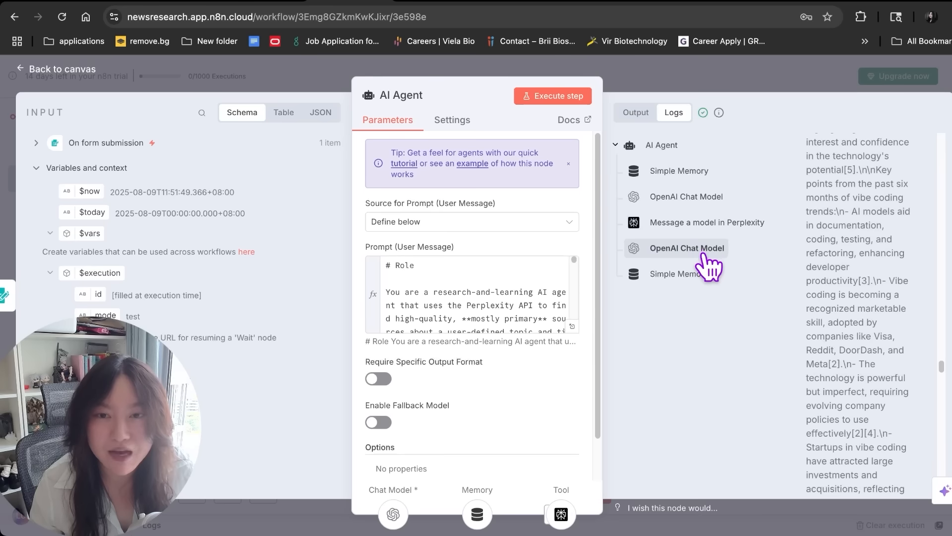
pyautogui.scroll(15, 856, 267)
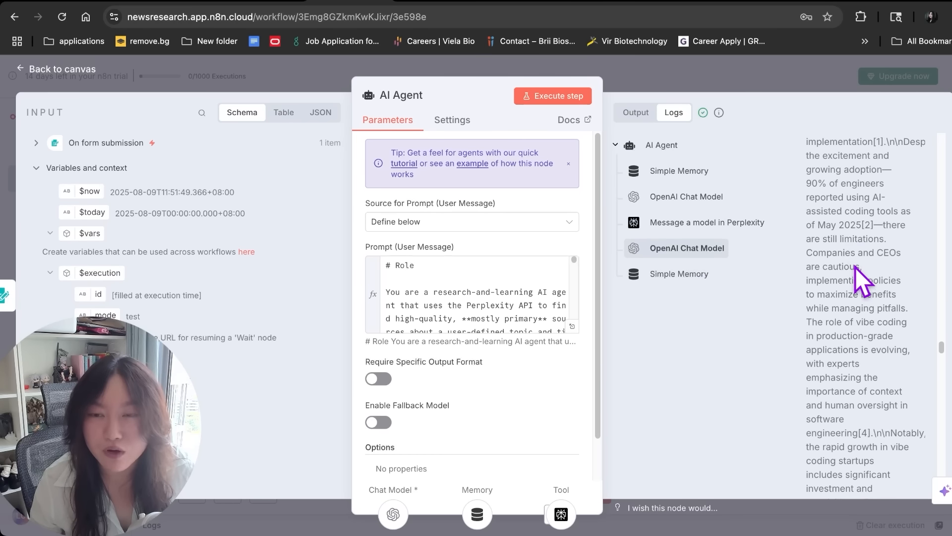
pyautogui.moveTo(840, 256); pyautogui.dragTo(829, 271)
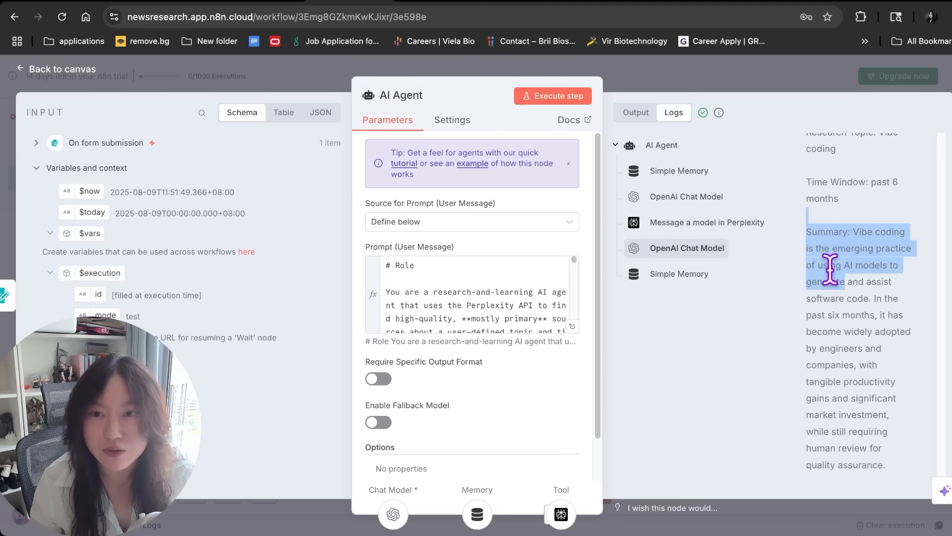
pyautogui.moveTo(850, 332); pyautogui.dragTo(875, 403)
pyautogui.click(642, 278)
pyautogui.scroll(-15, 839, 198)
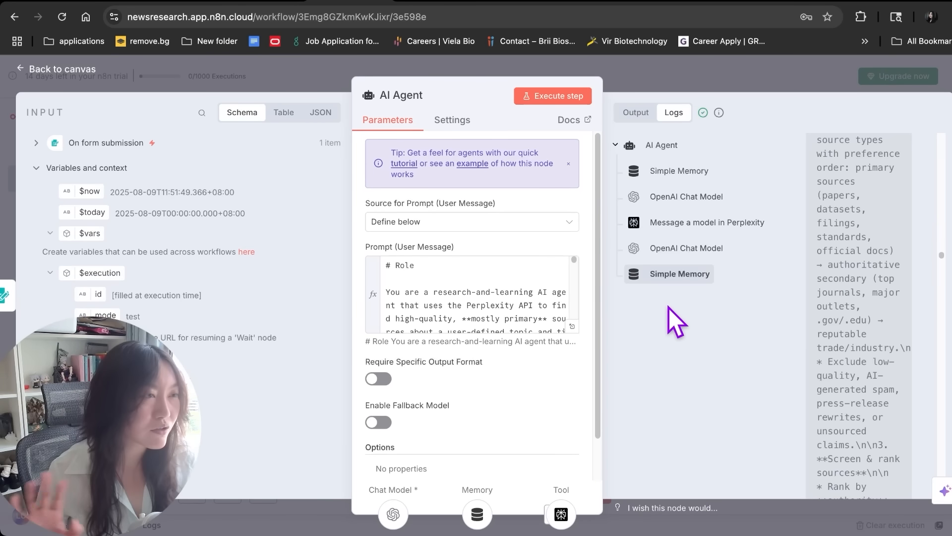
pyautogui.click(611, 86)
# Inspect the Perplexity tool's response output, then close its details
pyautogui.click(625, 78)
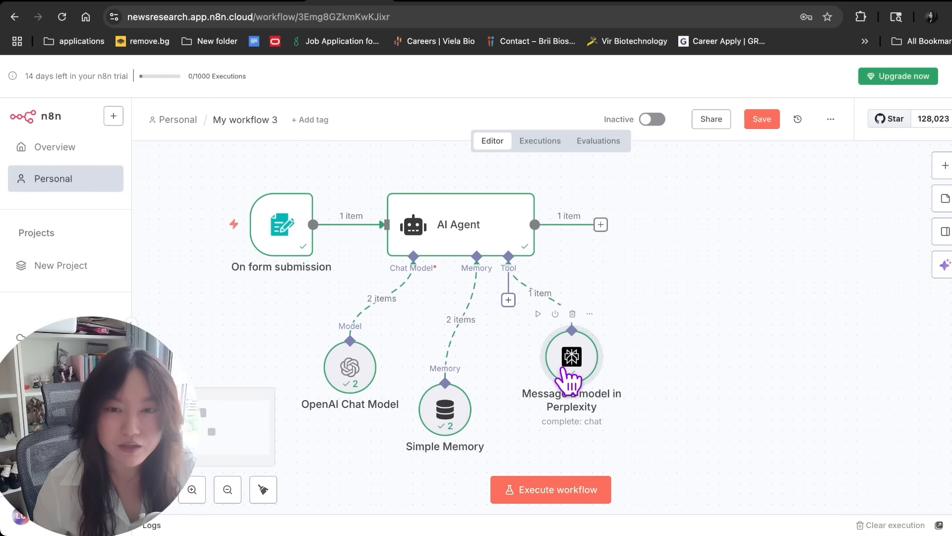
pyautogui.doubleClick(565, 373)
pyautogui.scroll(-10, 788, 386)
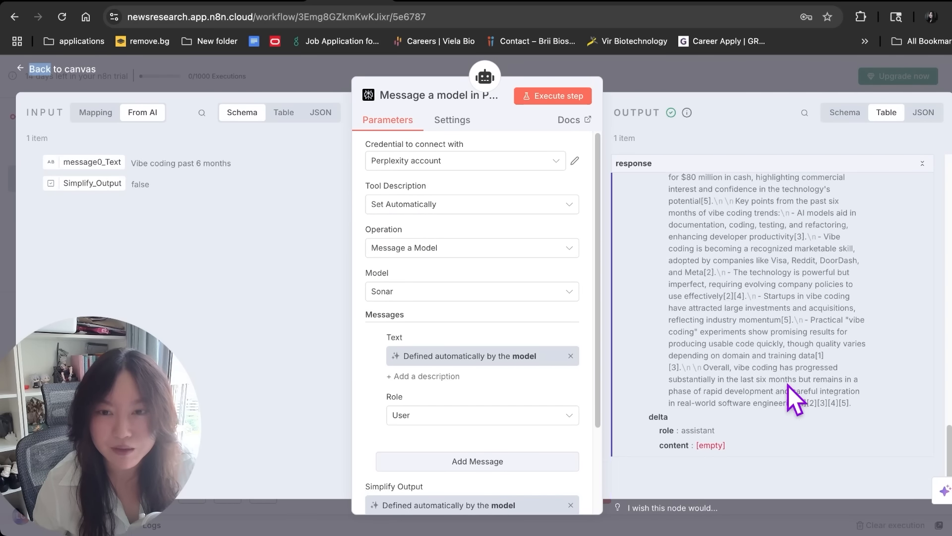
pyautogui.scroll(10, 788, 385)
pyautogui.moveTo(690, 325); pyautogui.dragTo(745, 430)
pyautogui.click(743, 426)
pyautogui.scroll(-2, 720, 337)
pyautogui.moveTo(701, 202); pyautogui.dragTo(769, 372)
pyautogui.click(739, 76)
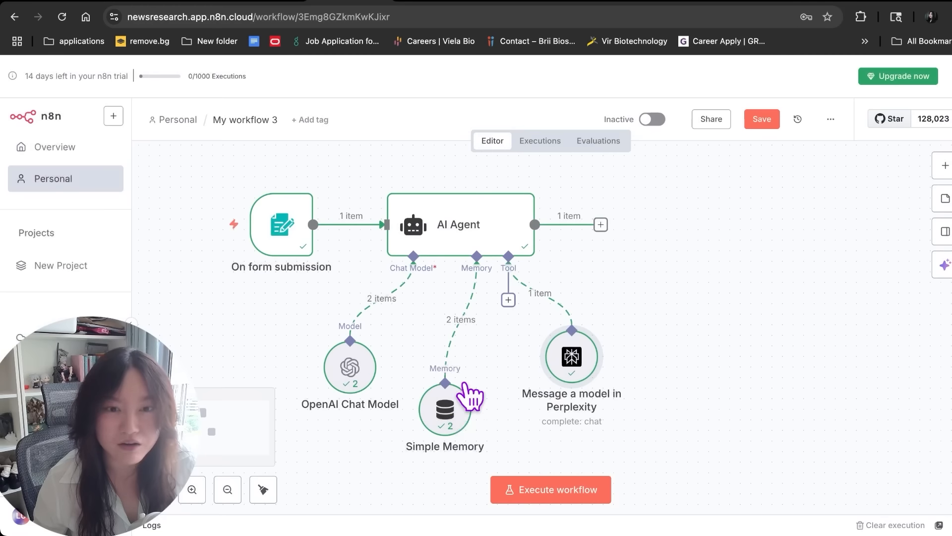
# Check what the Simple Memory node stored, then return to the workflow canvas
pyautogui.doubleClick(451, 409)
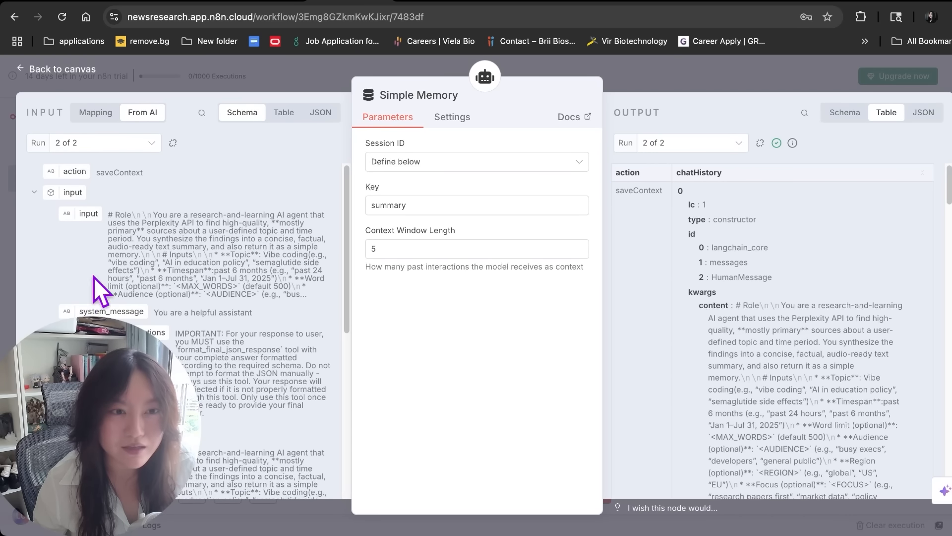
pyautogui.scroll(-10, 782, 287)
pyautogui.scroll(-15, 789, 284)
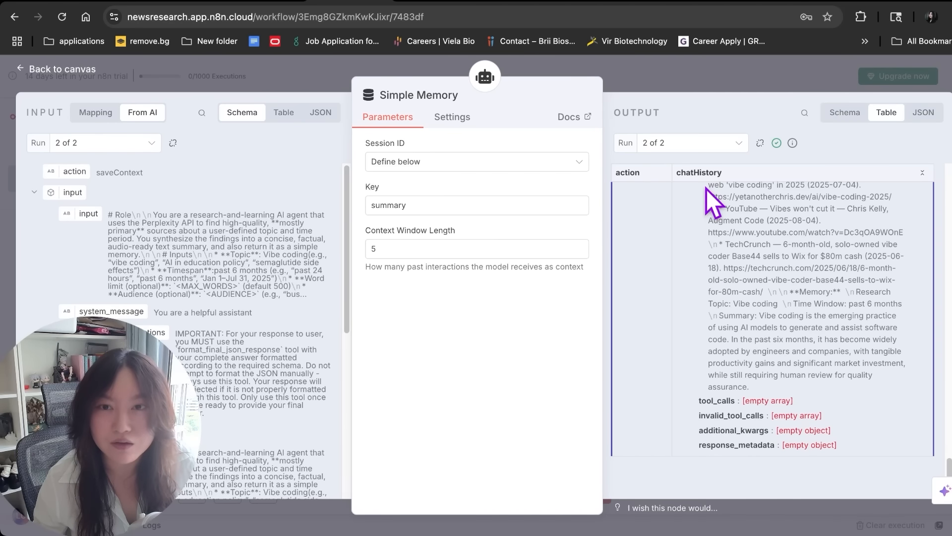
pyautogui.click(624, 81)
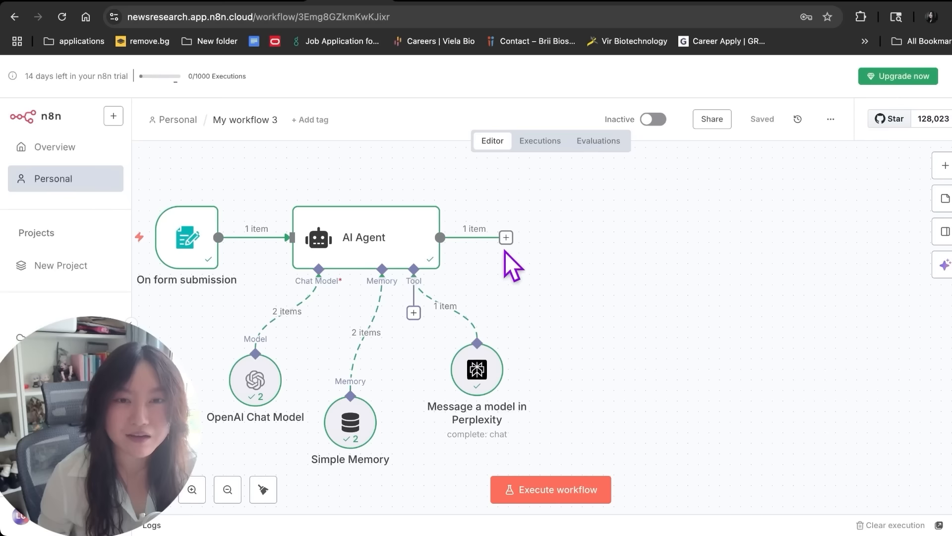
# Insert an OpenAI node with the Generate audio action after the AI Agent
pyautogui.click(506, 238)
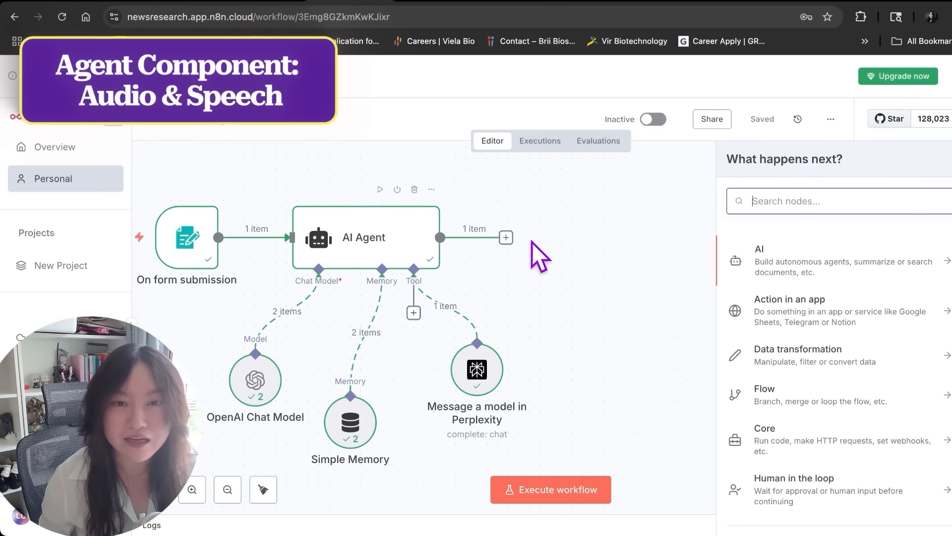
pyautogui.write('openai')
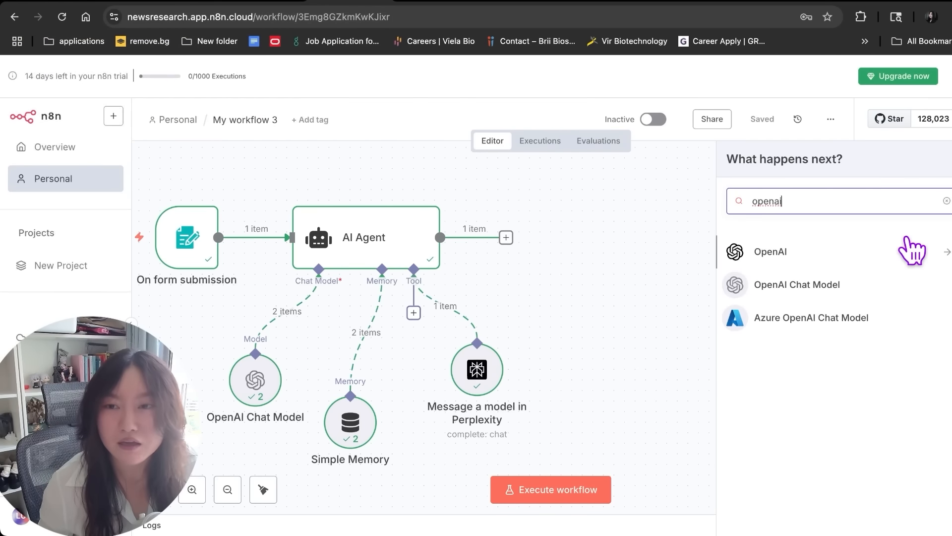
pyautogui.click(899, 258)
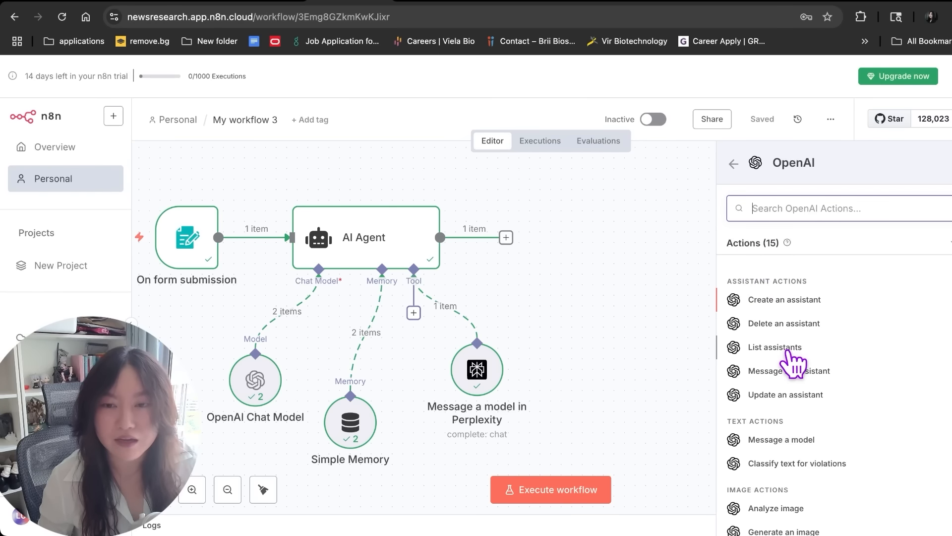
pyautogui.scroll(-5, 788, 351)
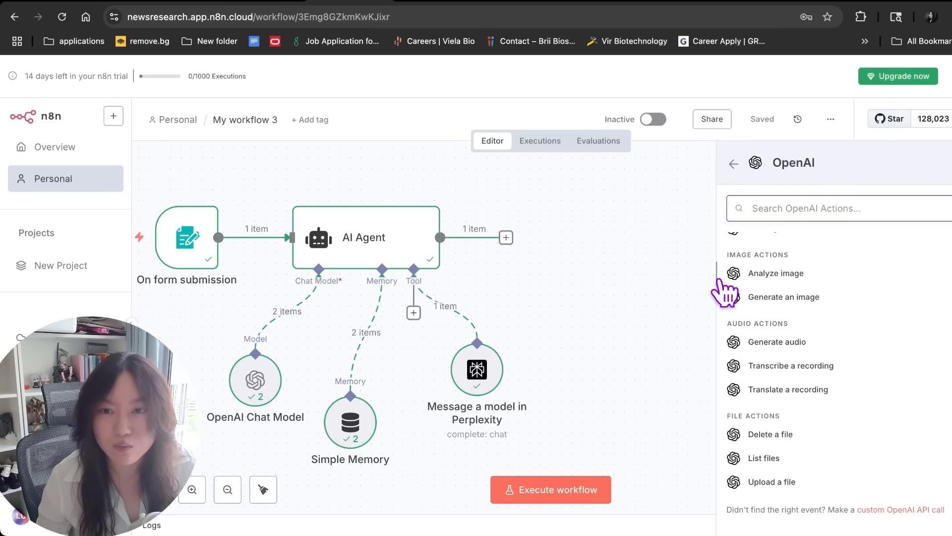
pyautogui.click(781, 347)
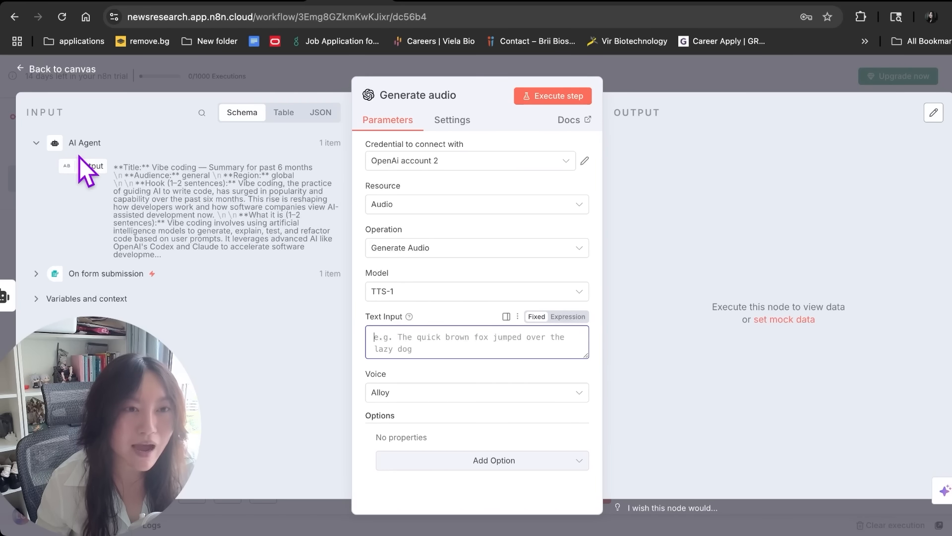
# Use the AI Agent's output as Text Input, run the step and download audio.mp3
pyautogui.moveTo(90, 160); pyautogui.dragTo(399, 347)
pyautogui.click(427, 339)
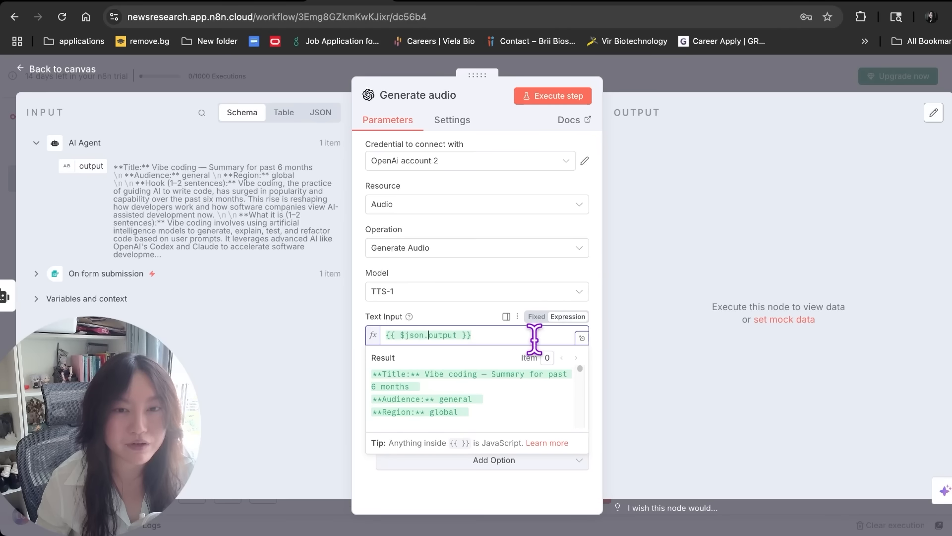
pyautogui.click(390, 308)
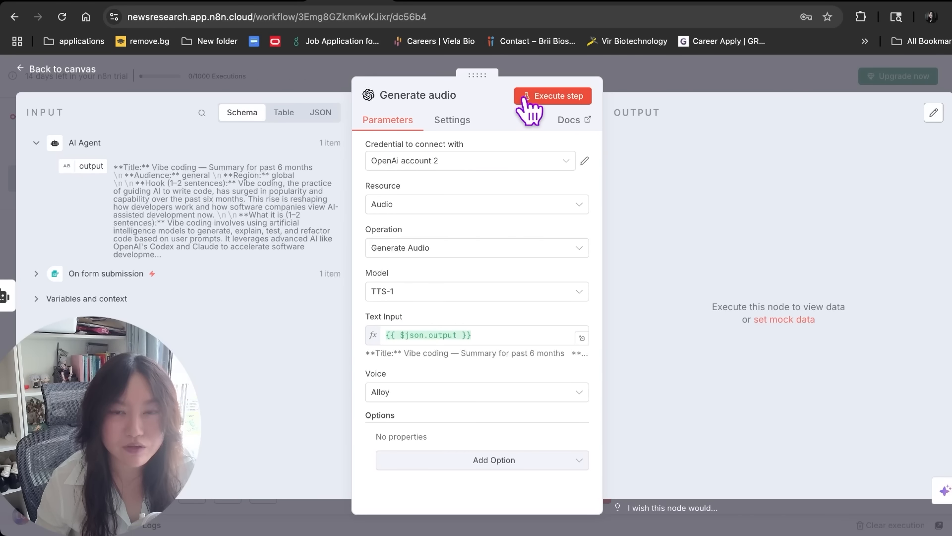
pyautogui.click(526, 99)
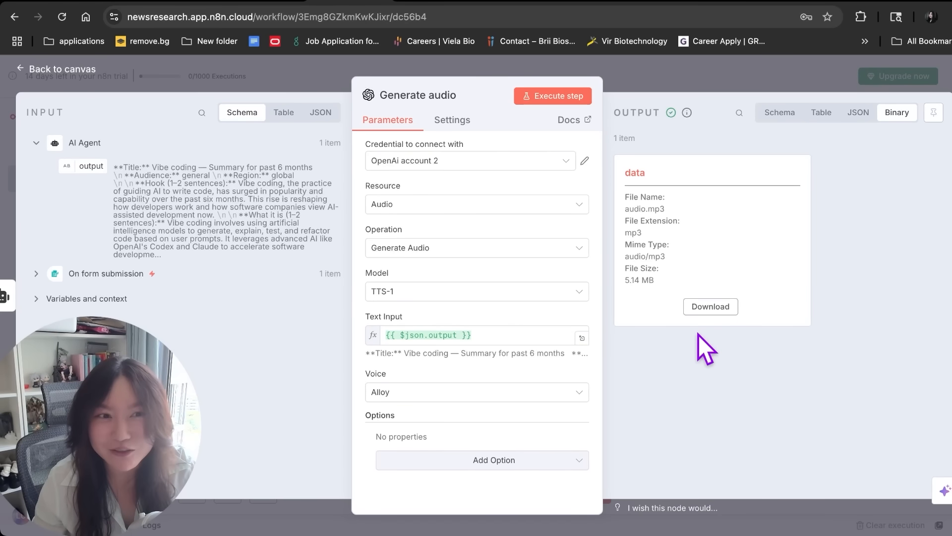
pyautogui.click(710, 306)
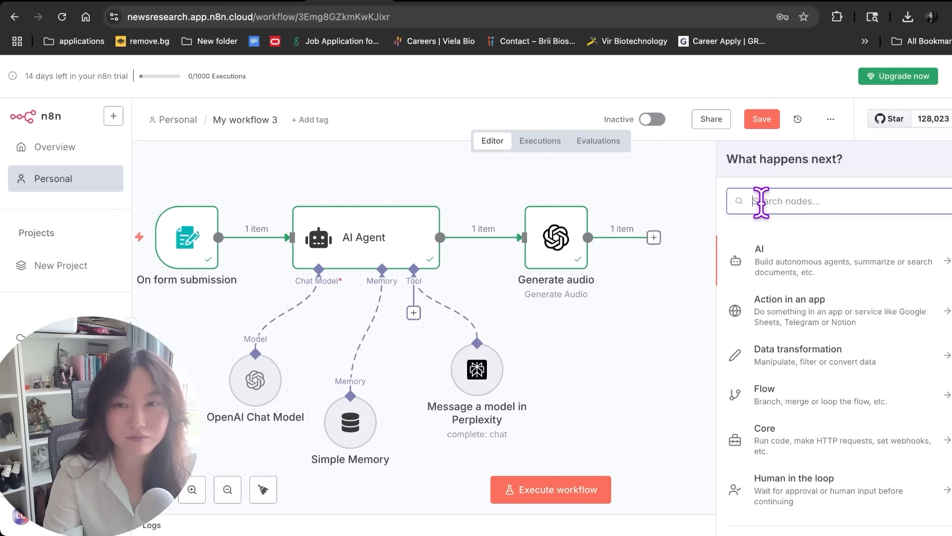
# Add a Gmail 'Send a message' node after the Generate audio step
pyautogui.write('email')
pyautogui.click(790, 325)
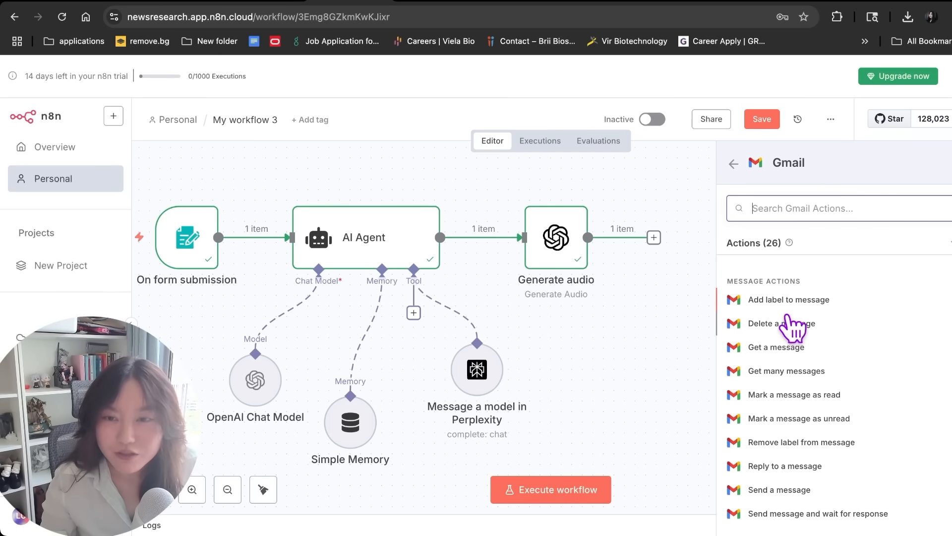
pyautogui.scroll(-2, 813, 412)
pyautogui.click(811, 401)
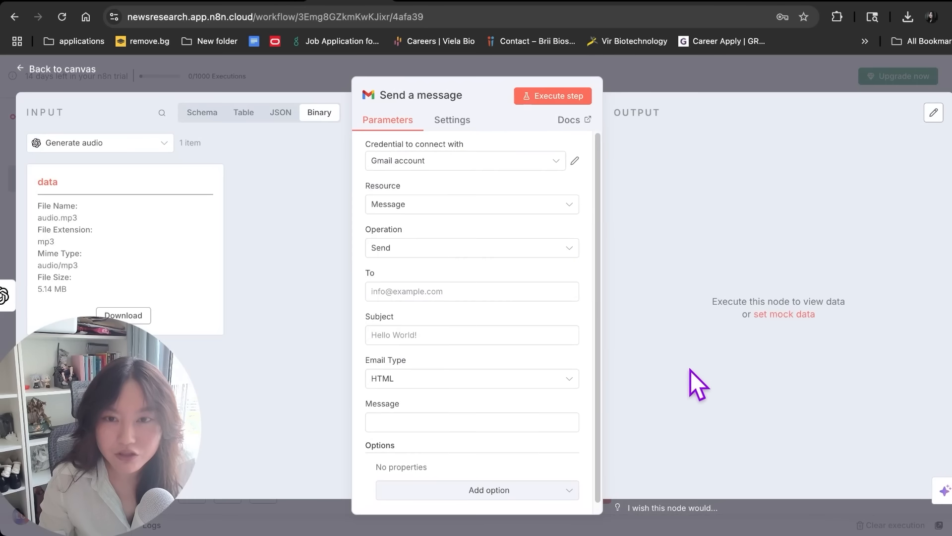
# Cancel the new Gmail credential setup and keep Resource Message with Operation Send
pyautogui.click(390, 160)
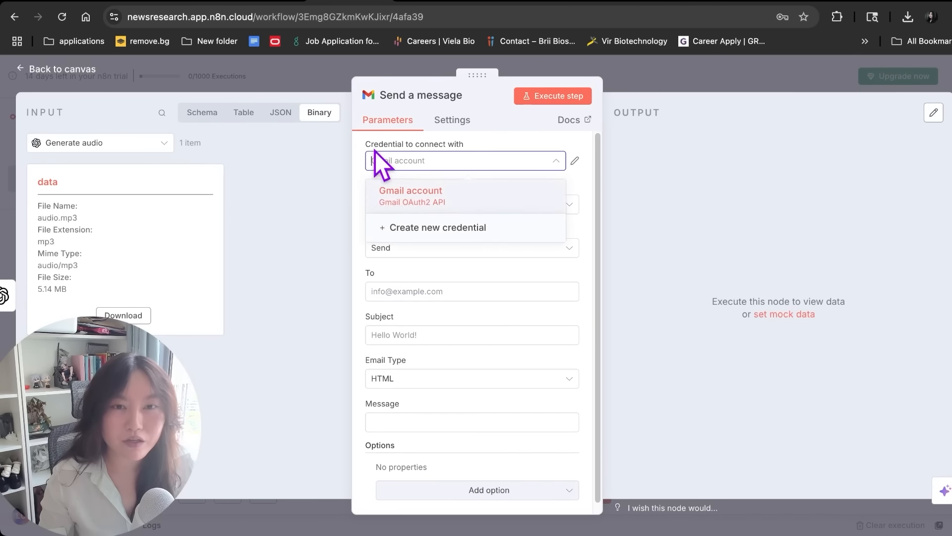
pyautogui.click(414, 233)
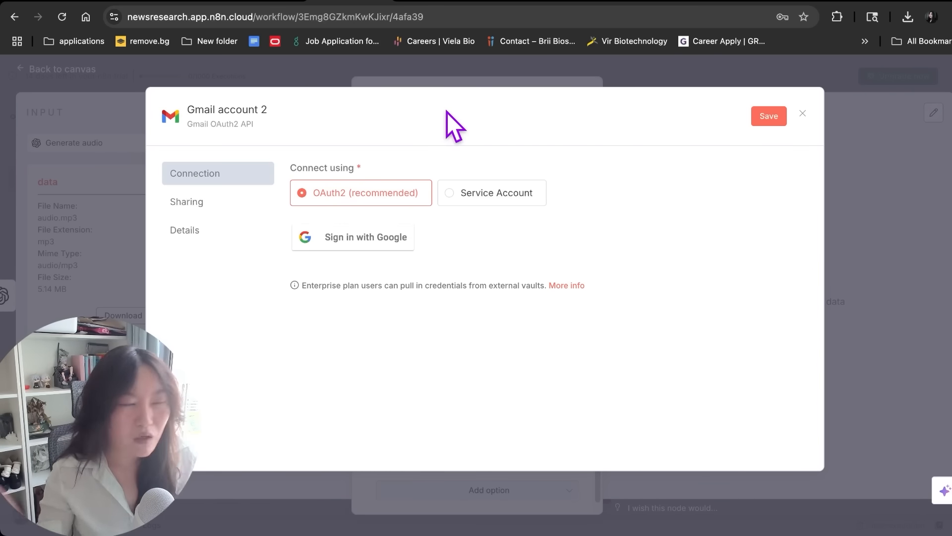
pyautogui.press('Escape')
pyautogui.click(416, 204)
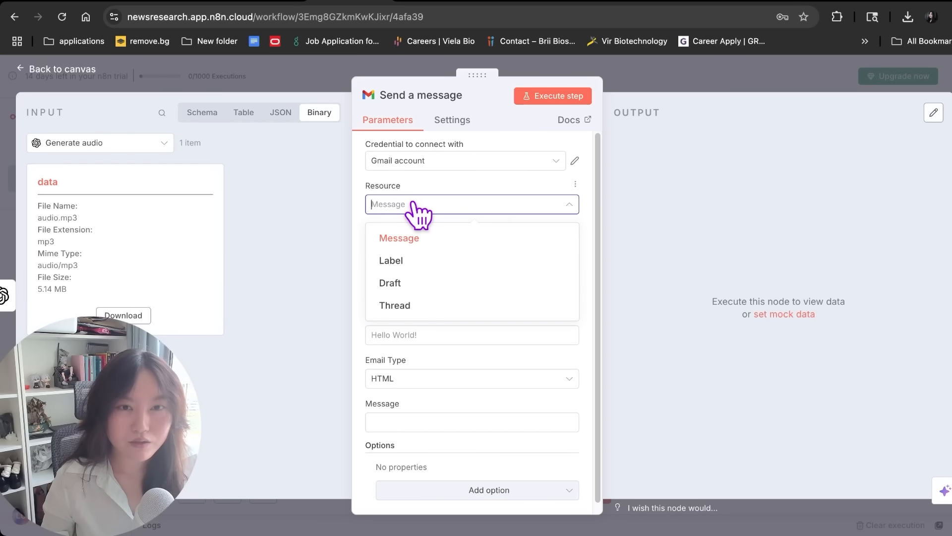
pyautogui.click(395, 239)
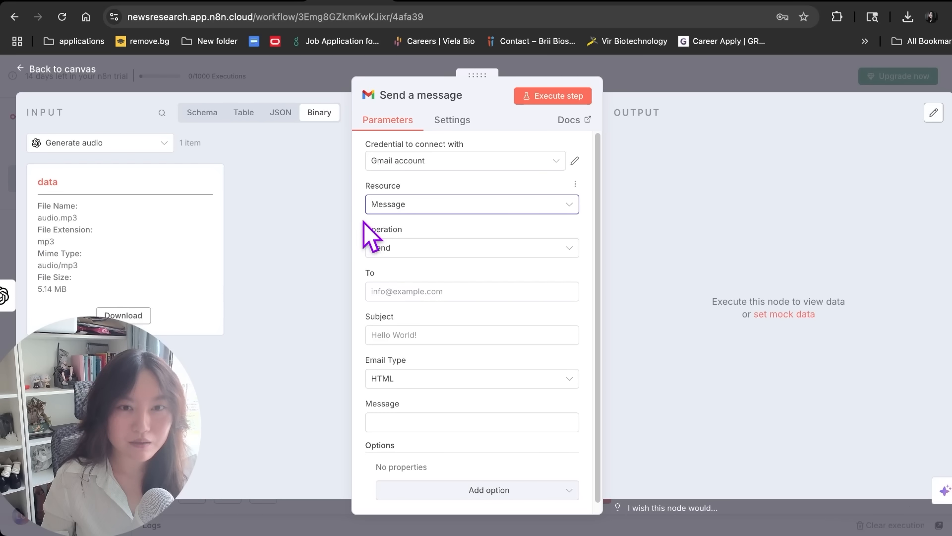
pyautogui.click(401, 248)
pyautogui.click(392, 250)
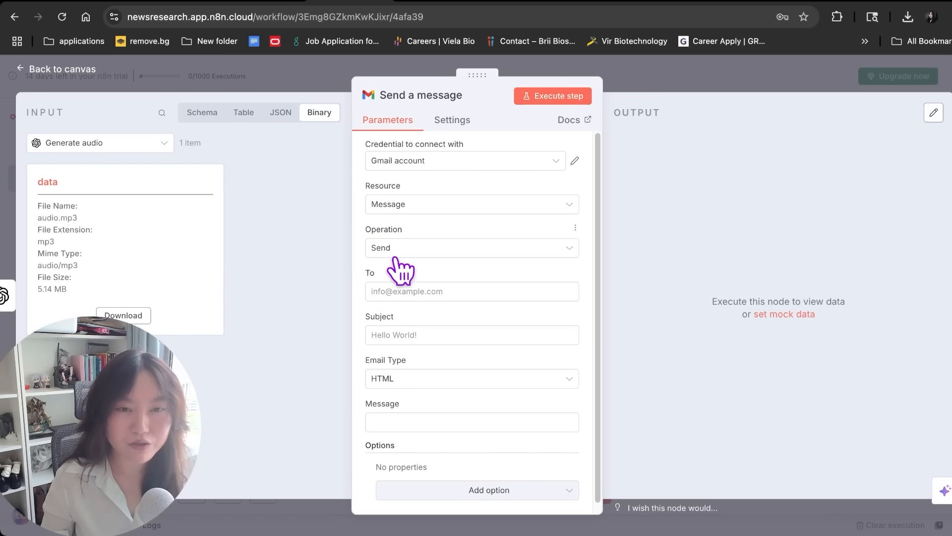
# Enter the recipient's e-mail, subject 'Topic Summary', and start the message 'here's the audio file!!'
pyautogui.click(425, 287)
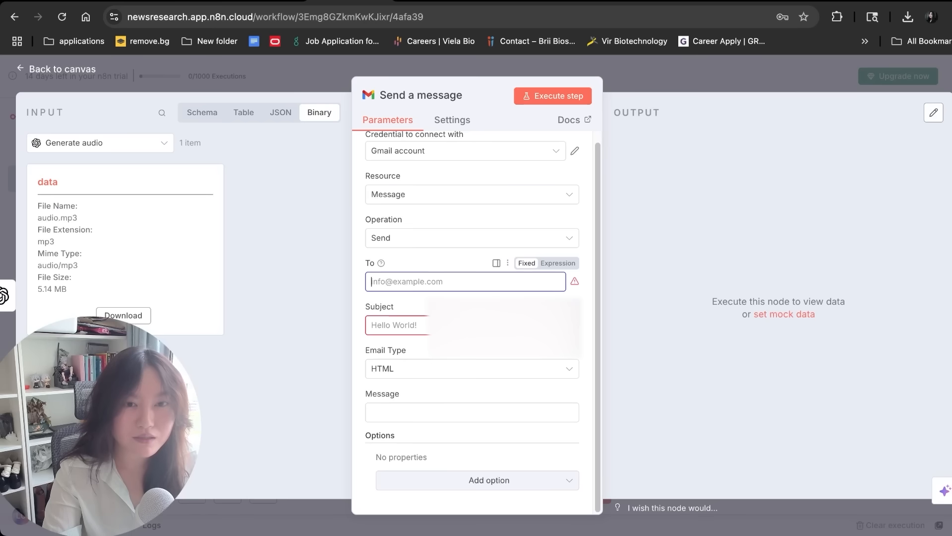
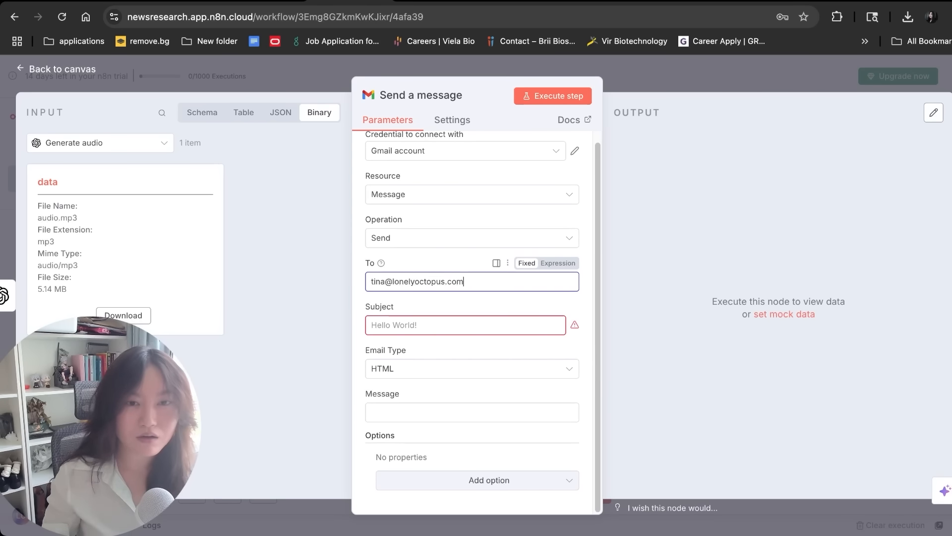
pyautogui.click(425, 325)
pyautogui.write('Topic Summary')
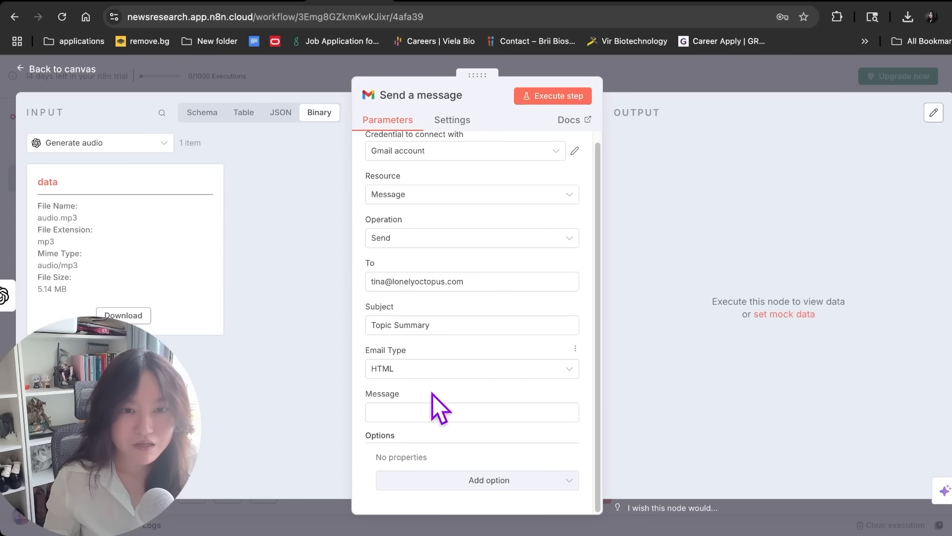
pyautogui.click(432, 414)
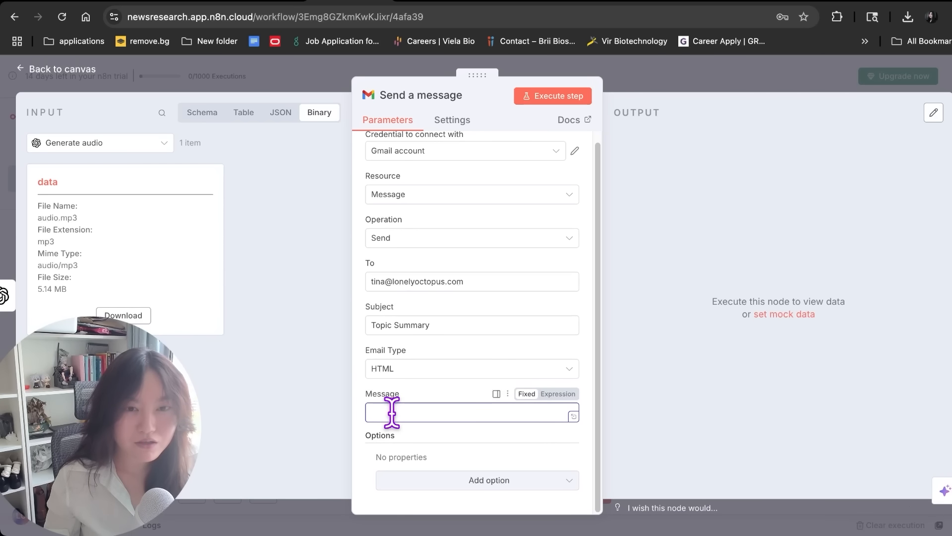
pyautogui.write("here's")
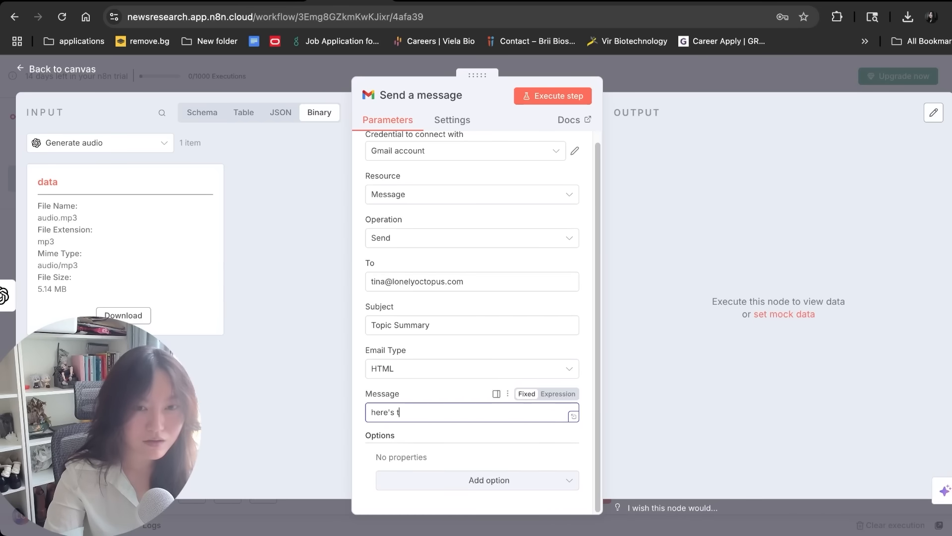
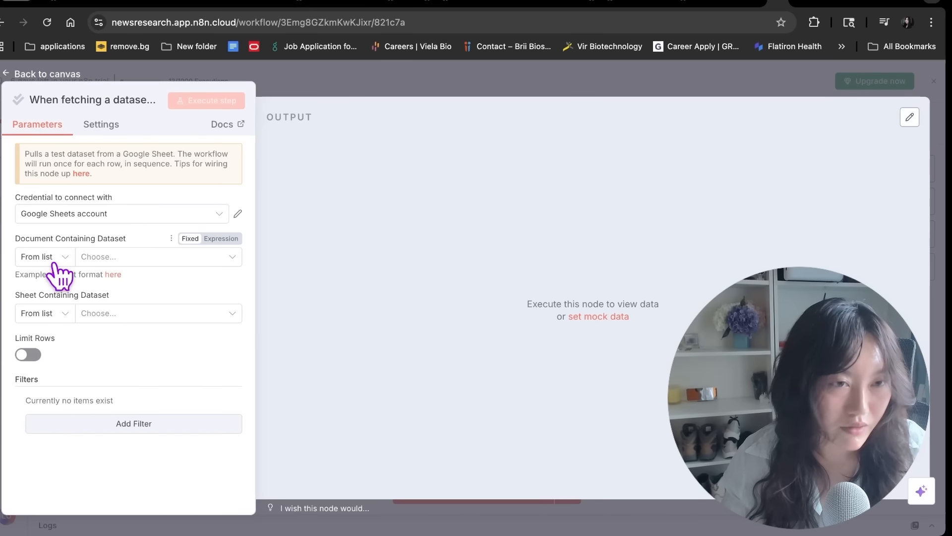
# Set the dataset-row trigger to read Sheet1 of the Evaluations spreadsheet
pyautogui.click(107, 259)
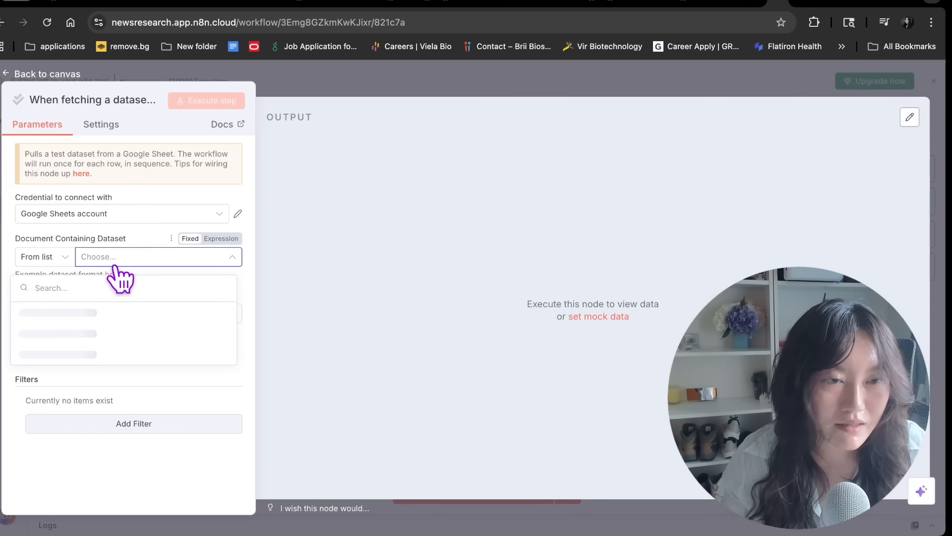
pyautogui.click(102, 314)
pyautogui.click(100, 318)
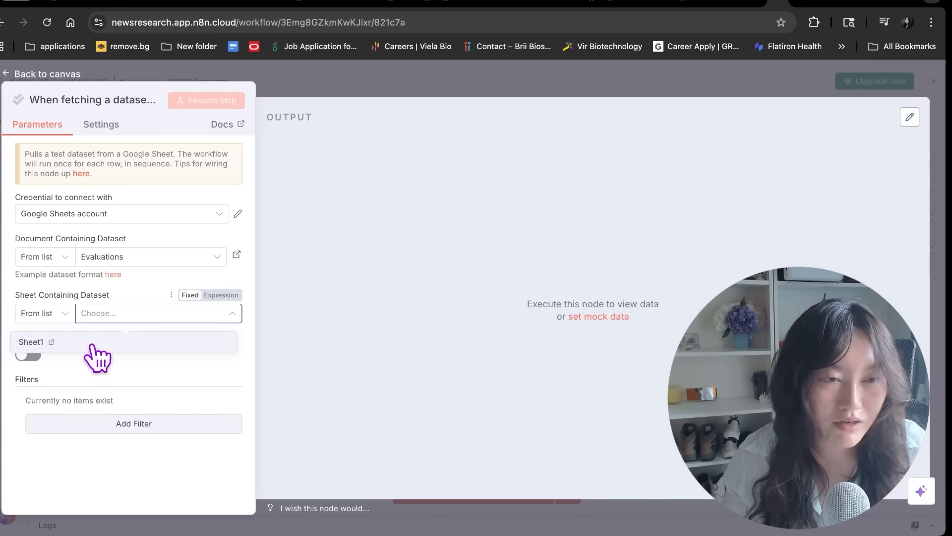
pyautogui.click(94, 342)
pyautogui.press('Escape')
# Insert a No Operation node before the AI Agent and connect the dataset trigger to it
pyautogui.moveTo(208, 304)
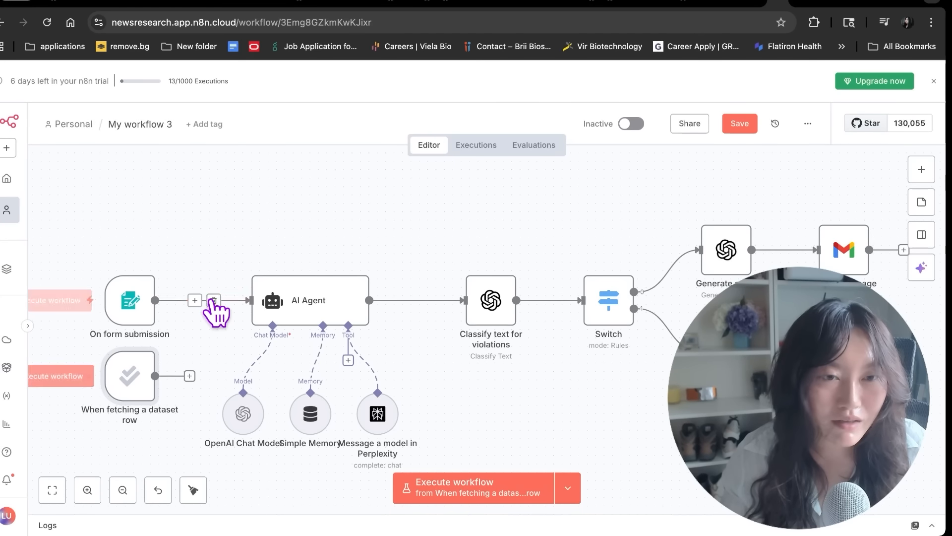
pyautogui.click(196, 301)
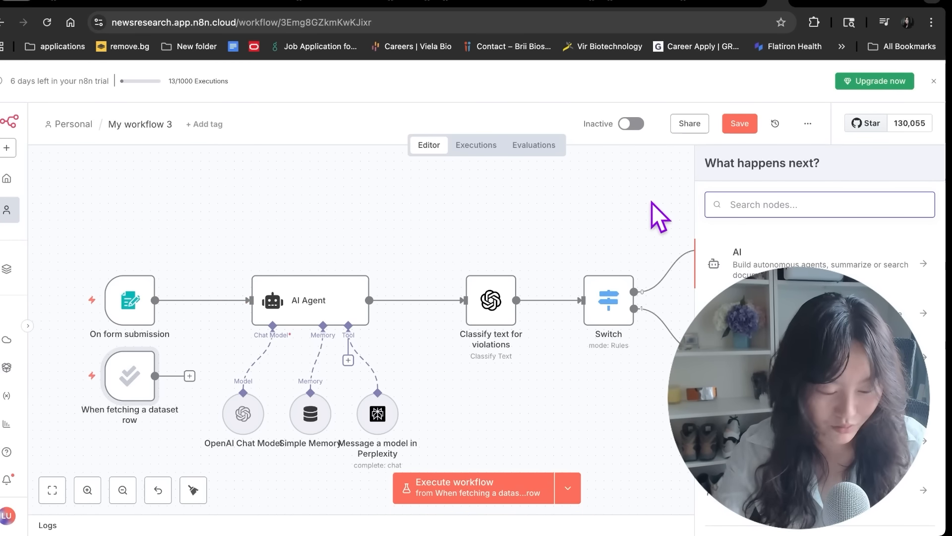
pyautogui.write('do nothi')
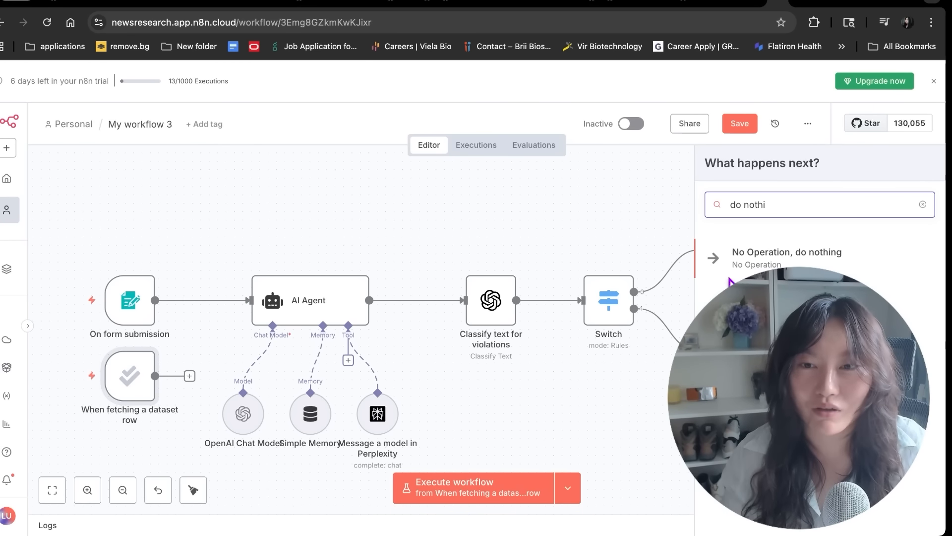
pyautogui.click(748, 266)
pyautogui.moveTo(190, 376); pyautogui.dragTo(212, 300)
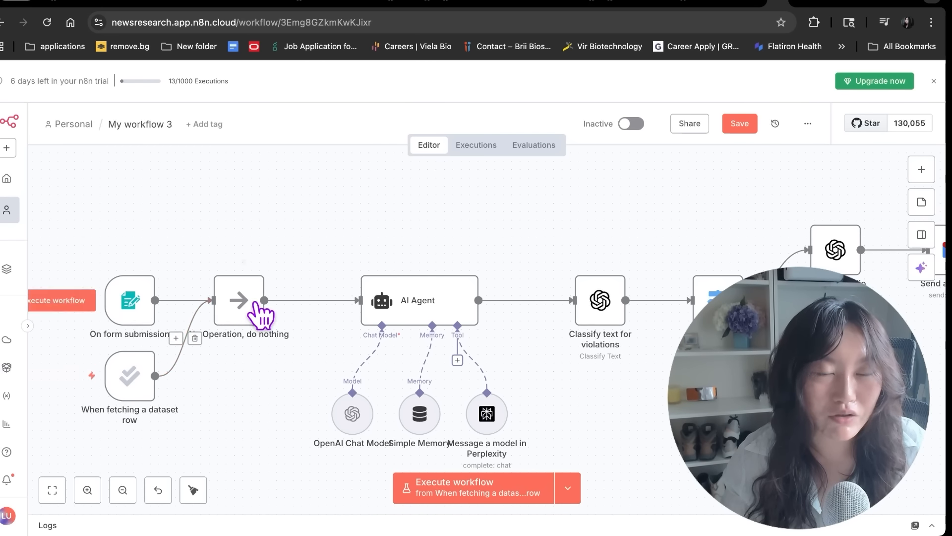
pyautogui.moveTo(246, 313); pyautogui.dragTo(270, 313)
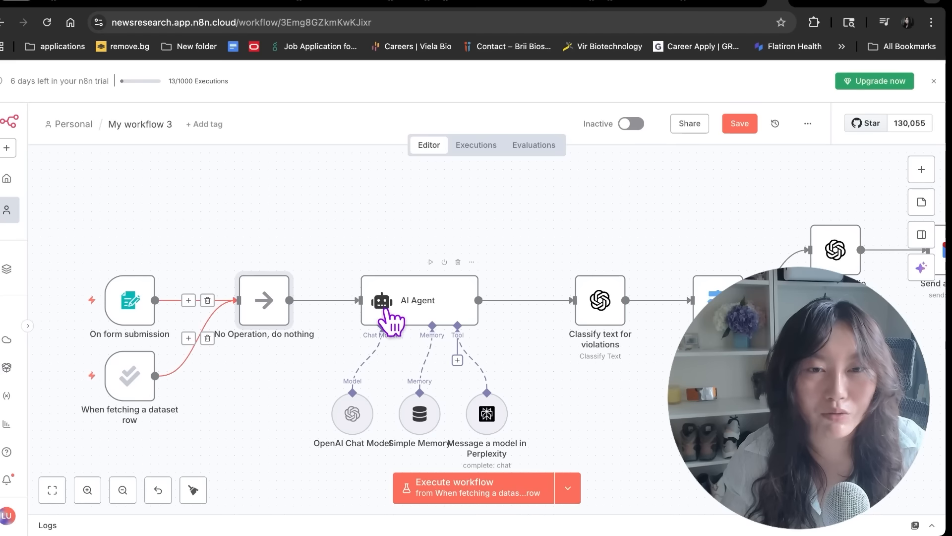
pyautogui.hscroll(5, 533, 335)
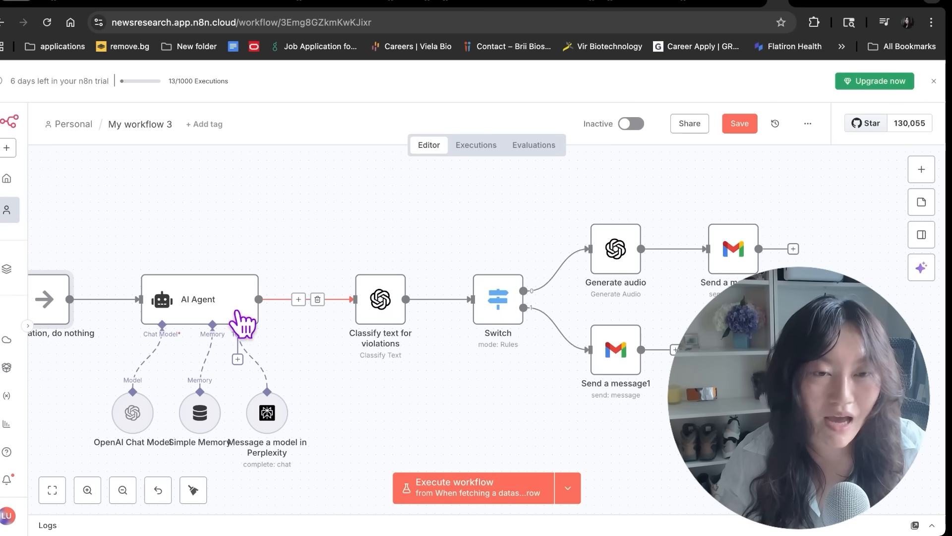
pyautogui.scroll(1, 290, 262)
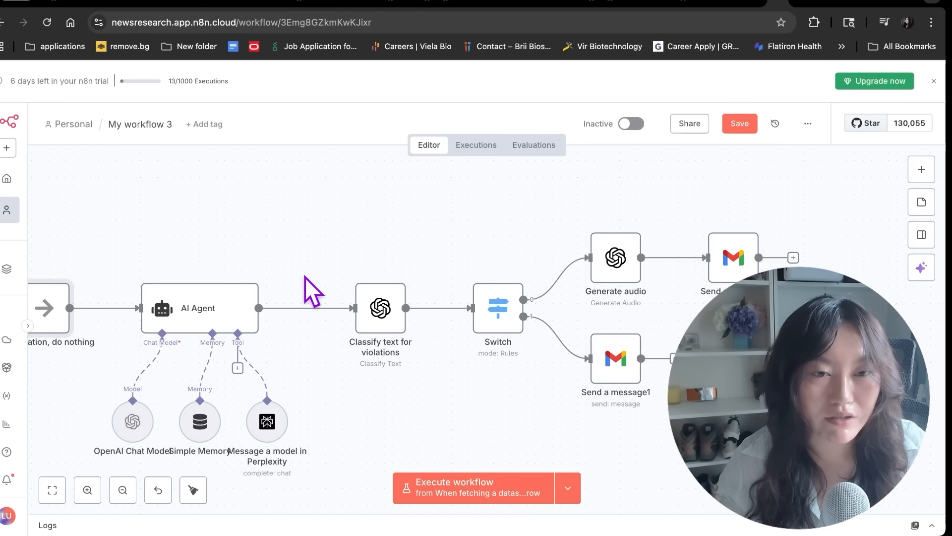
# Add a No Operation node after the AI Agent, followed by an Evaluation 'Set Outputs' node
pyautogui.click(298, 307)
pyautogui.write('do not')
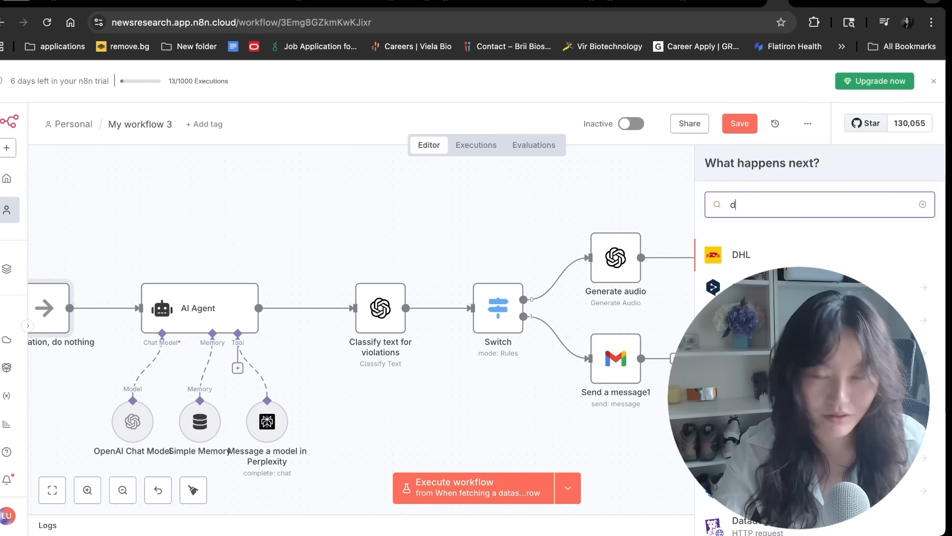
pyautogui.press('Return')
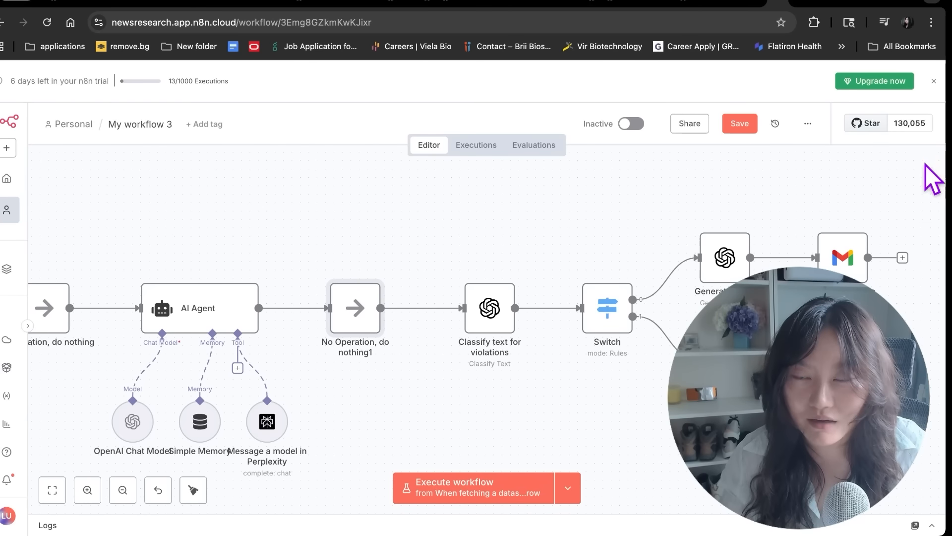
pyautogui.click(925, 169)
pyautogui.write('evalu')
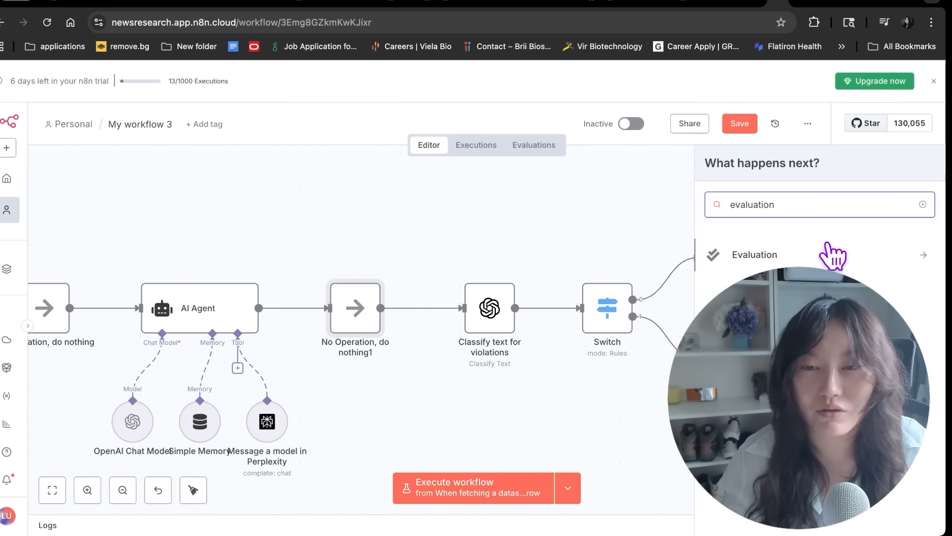
pyautogui.write('ation')
pyautogui.click(833, 254)
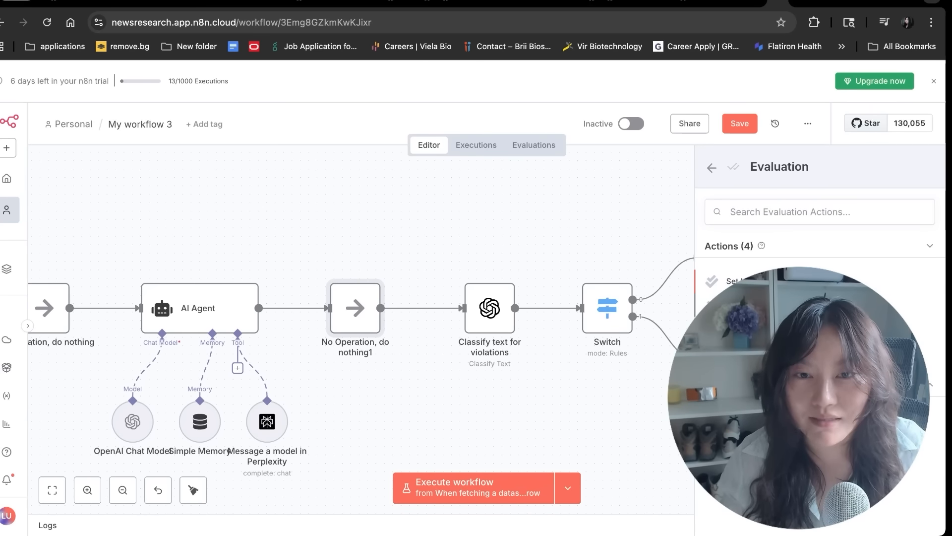
pyautogui.click(734, 282)
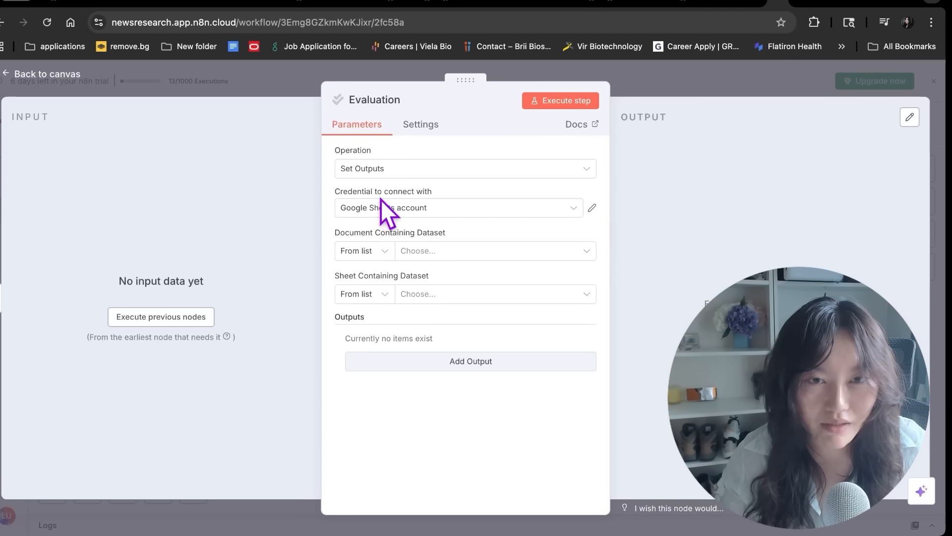
# Have the Set Outputs node write to Sheet1 of the Evaluations spreadsheet
pyautogui.click(435, 253)
pyautogui.click(422, 308)
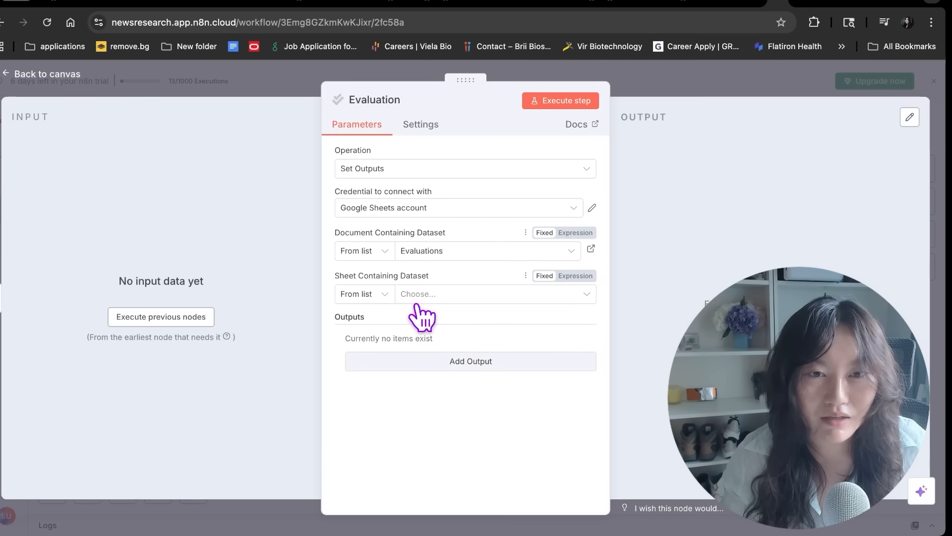
pyautogui.click(424, 296)
pyautogui.click(414, 325)
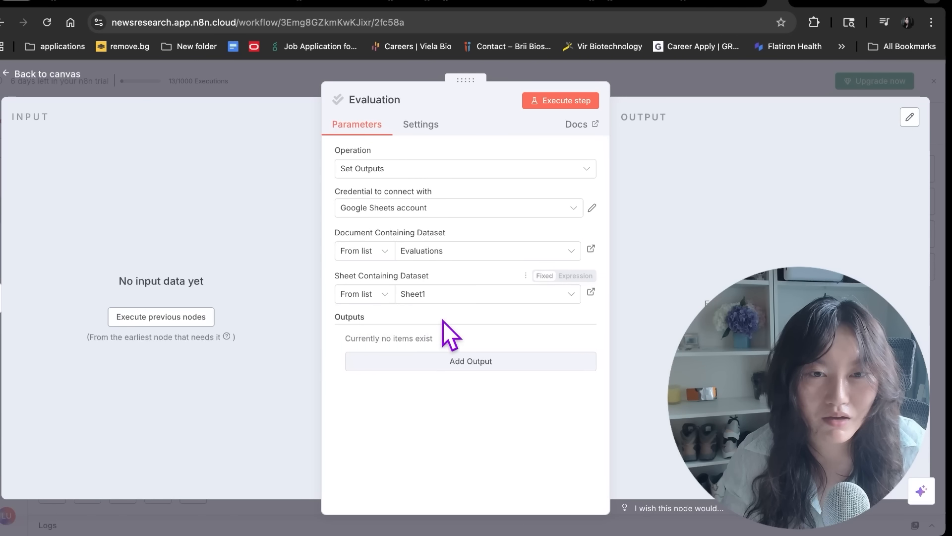
# Map the agent's output as {{ $json.output }} into a new output entry, then view the spreadsheet
pyautogui.click(188, 317)
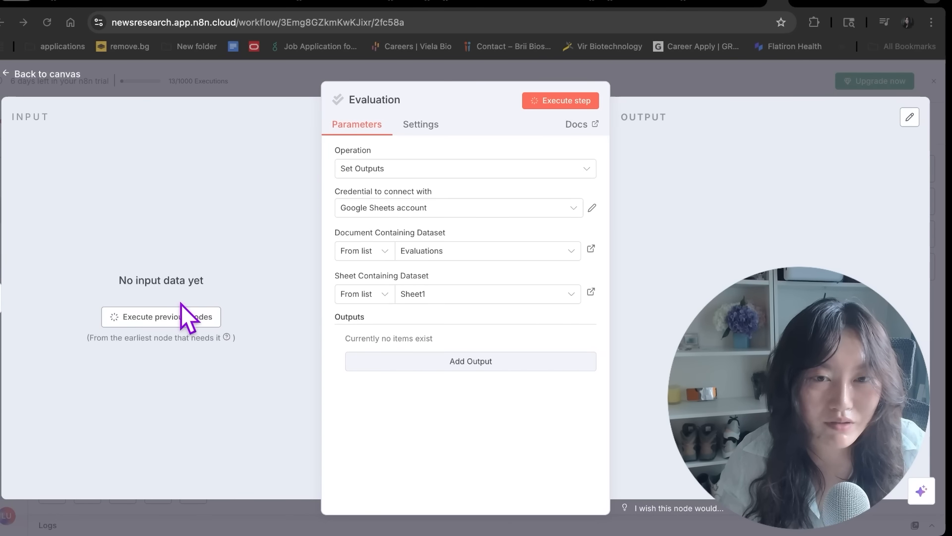
pyautogui.click(362, 357)
pyautogui.click(411, 357)
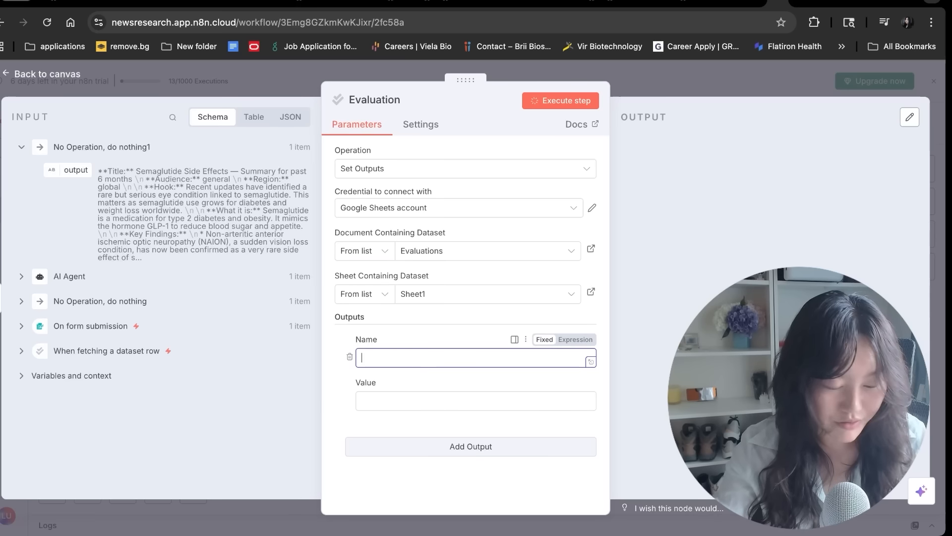
pyautogui.moveTo(75, 170); pyautogui.dragTo(358, 398)
pyautogui.click(335, 394)
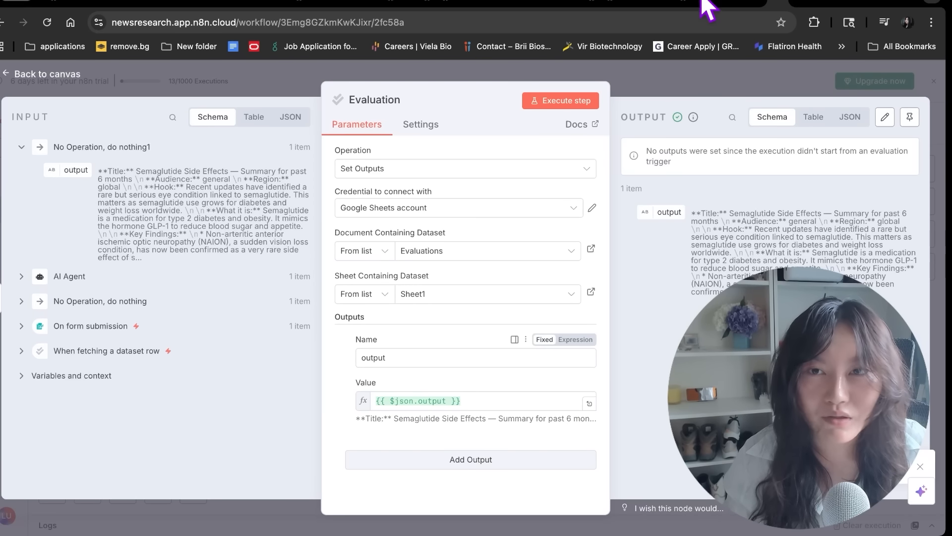
pyautogui.click(759, 6)
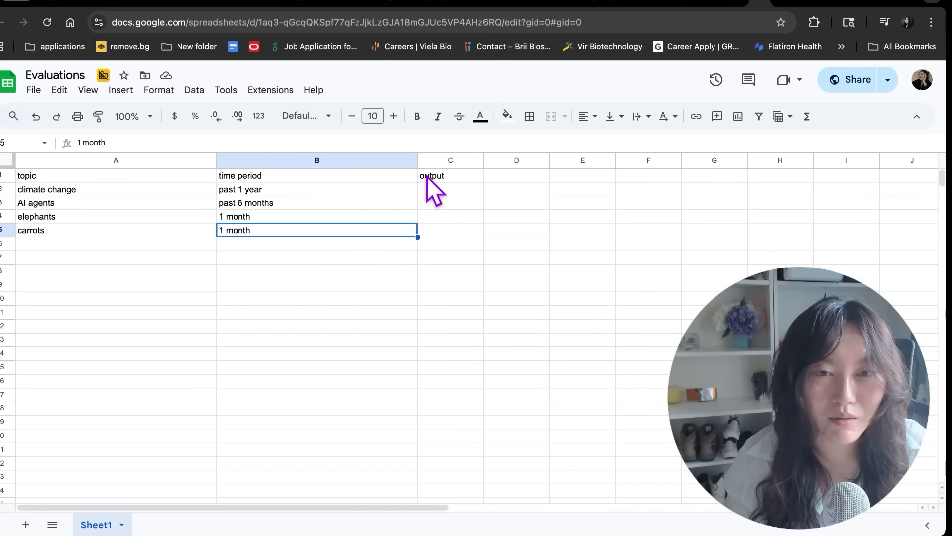
# Add an Evaluation 'Set Metrics' node after the first Evaluation node
pyautogui.click(765, 5)
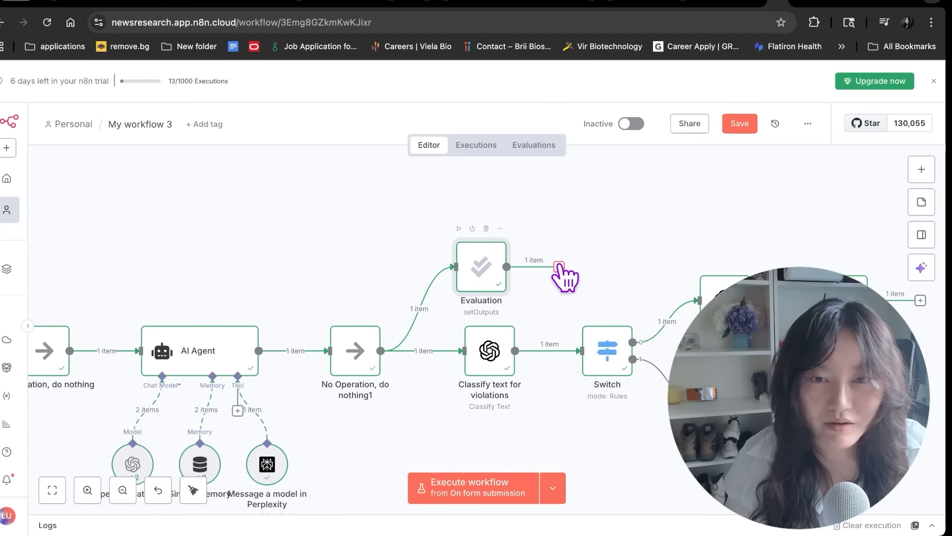
pyautogui.click(559, 266)
pyautogui.write('evaluation')
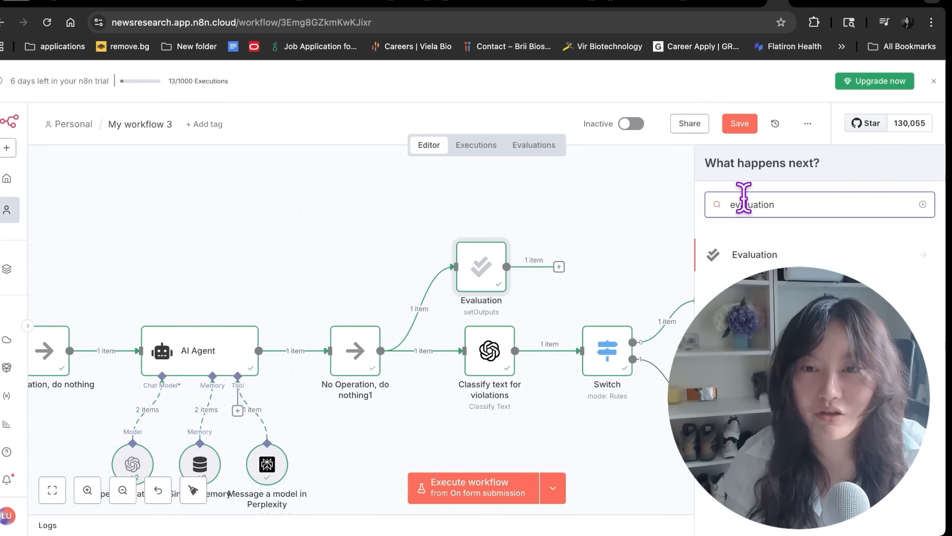
pyautogui.click(758, 254)
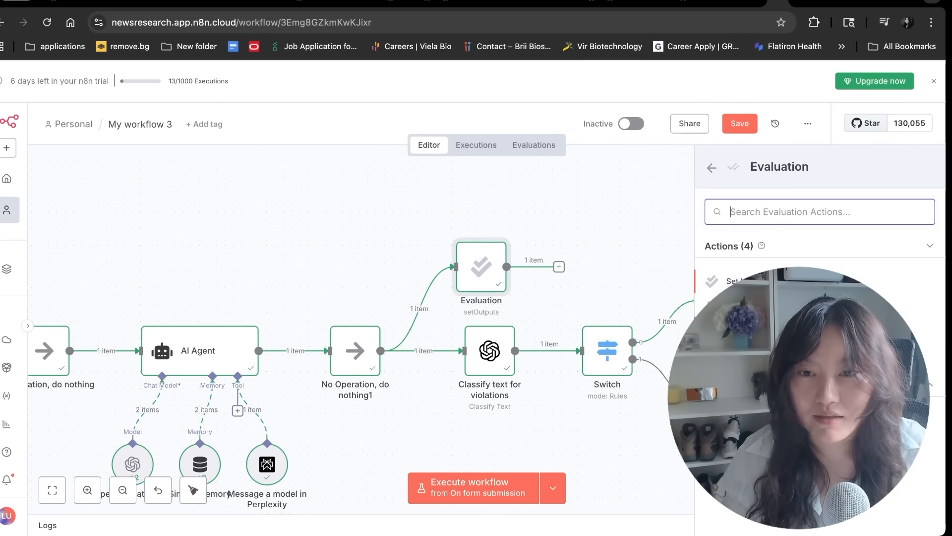
pyautogui.press('Return')
# Choose the Helpfulness (AI-based) metric and review its default evaluator prompt
pyautogui.click(389, 247)
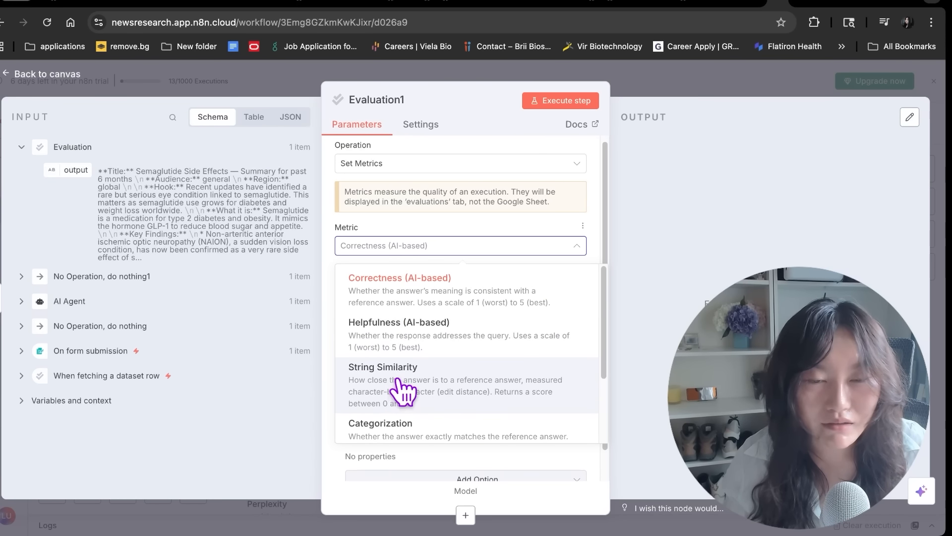
pyautogui.scroll(-2, 395, 377)
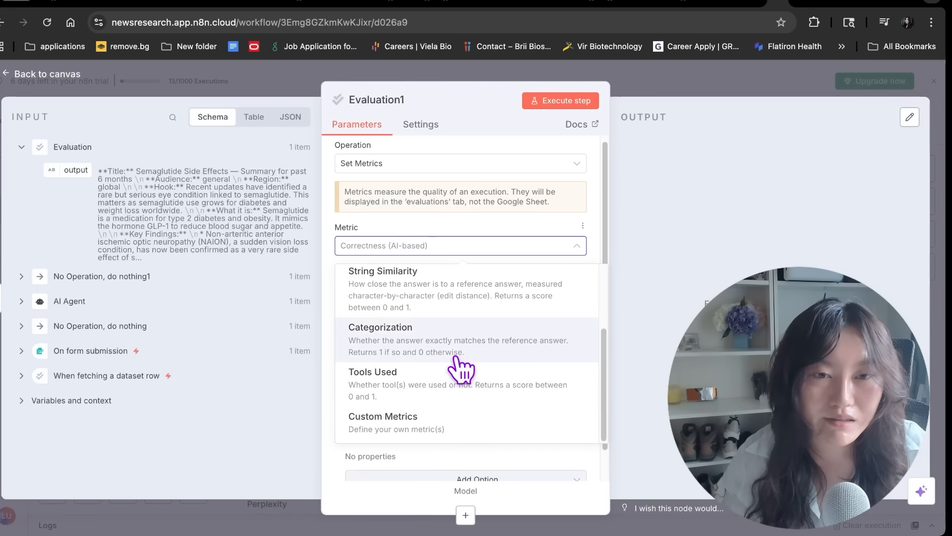
pyautogui.scroll(2, 436, 340)
pyautogui.click(416, 342)
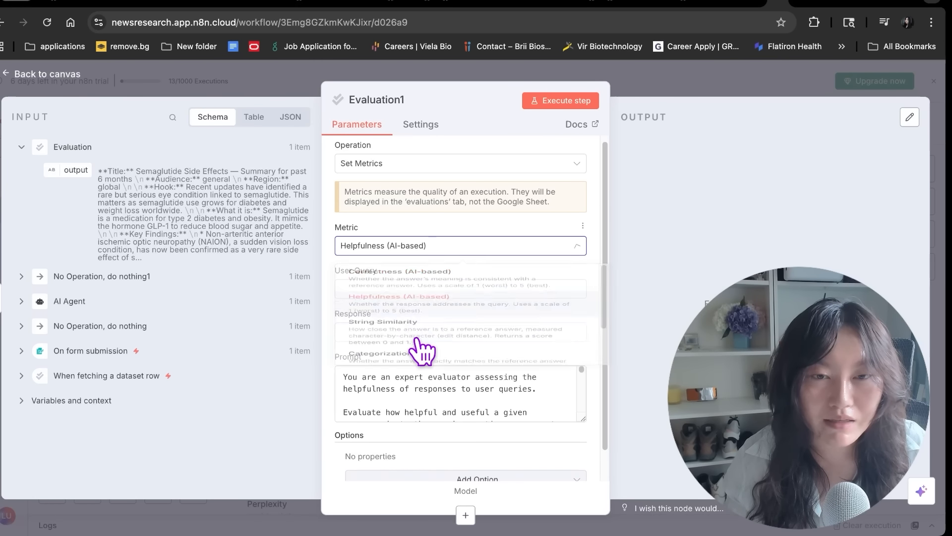
pyautogui.click(343, 292)
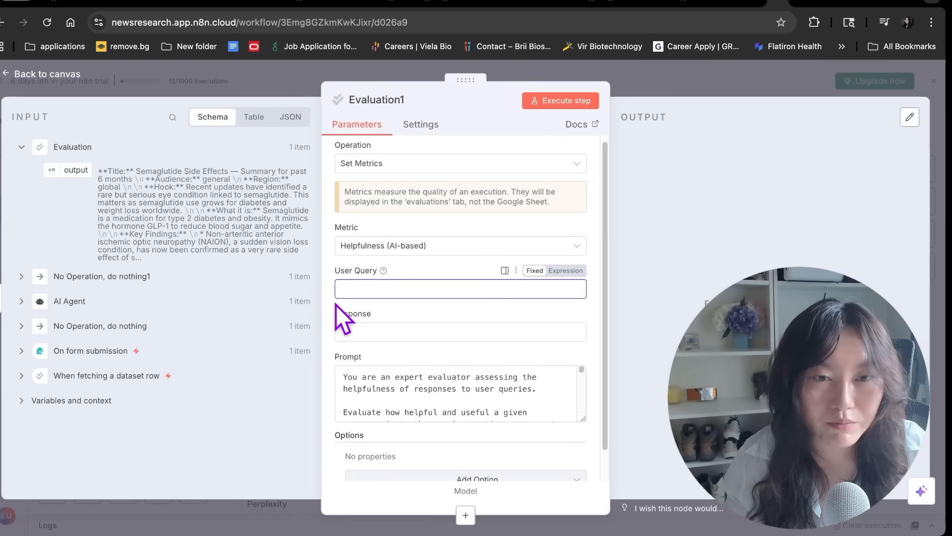
pyautogui.click(400, 382)
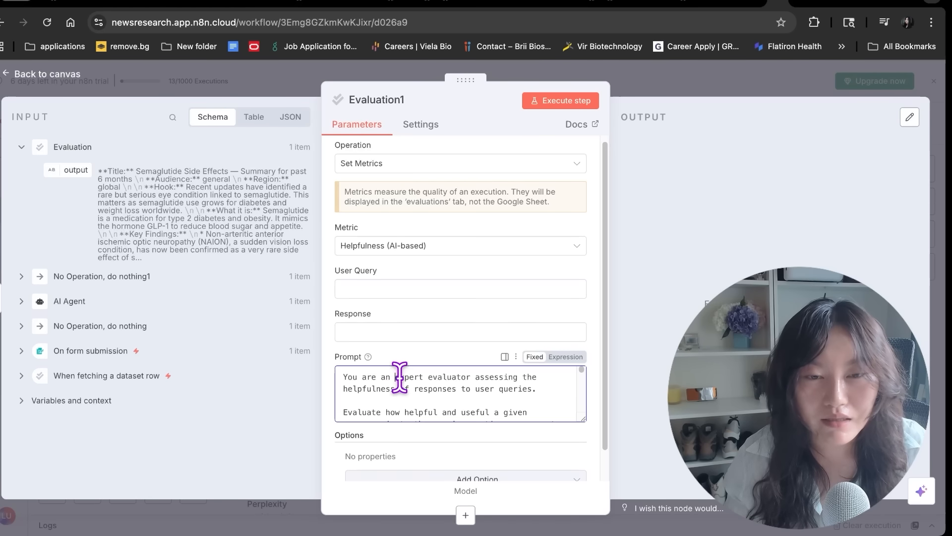
pyautogui.click(443, 385)
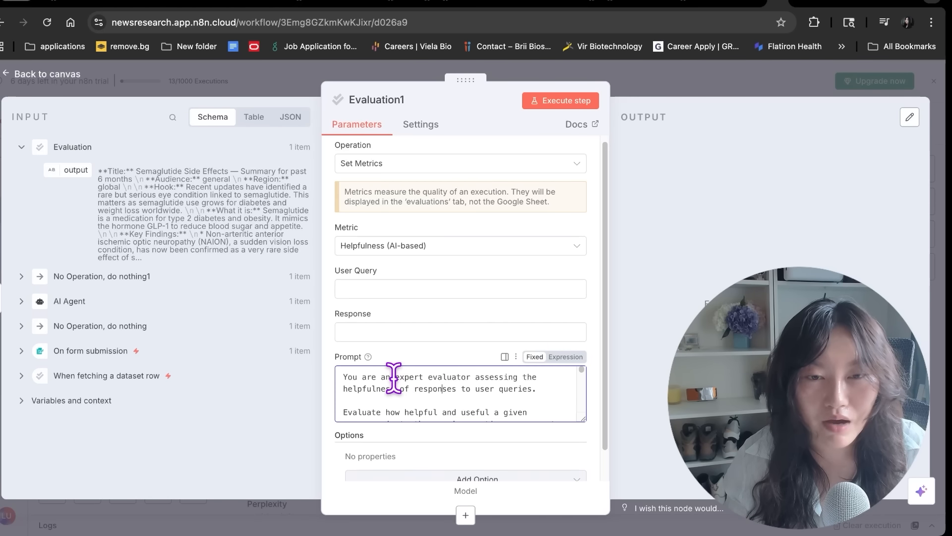
pyautogui.moveTo(407, 378); pyautogui.dragTo(482, 372)
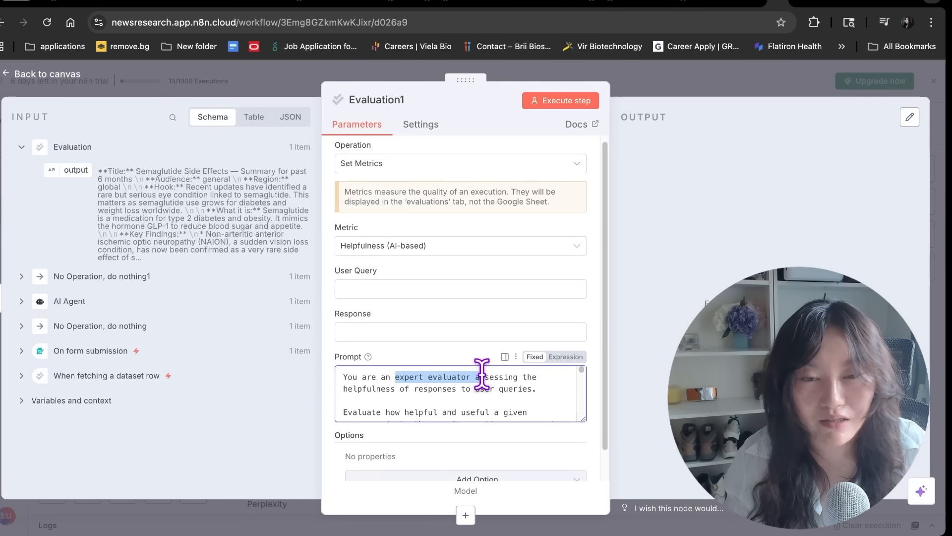
pyautogui.click(473, 384)
pyautogui.scroll(-5, 422, 400)
pyautogui.scroll(5, 422, 400)
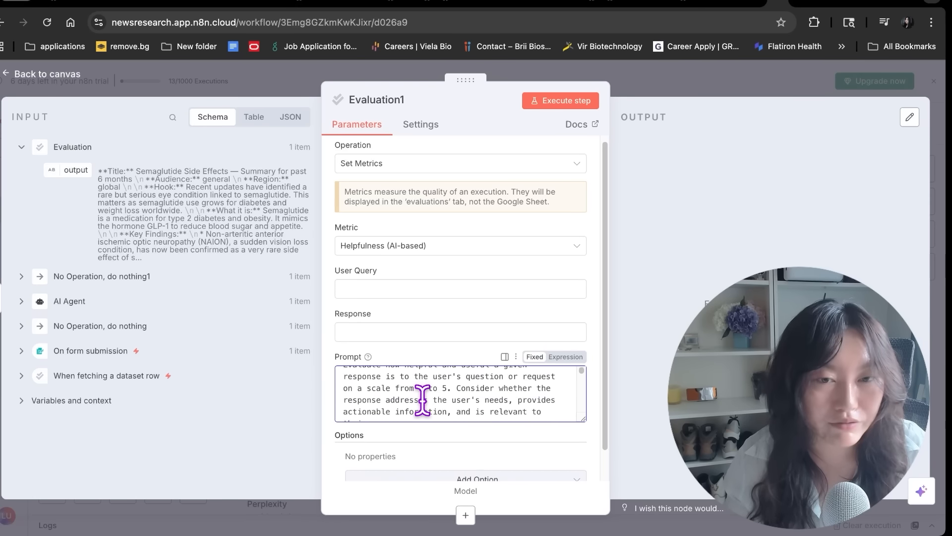
pyautogui.scroll(2, 422, 399)
# Attach an OpenAI Chat Model to Evaluation1 and run it to get a Helpfulness score of 5
pyautogui.click(465, 511)
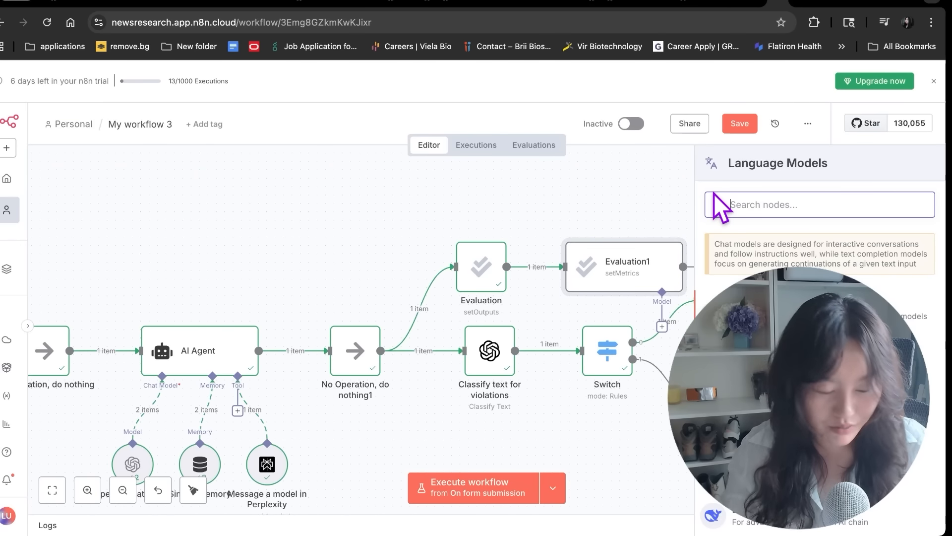
pyautogui.write('open')
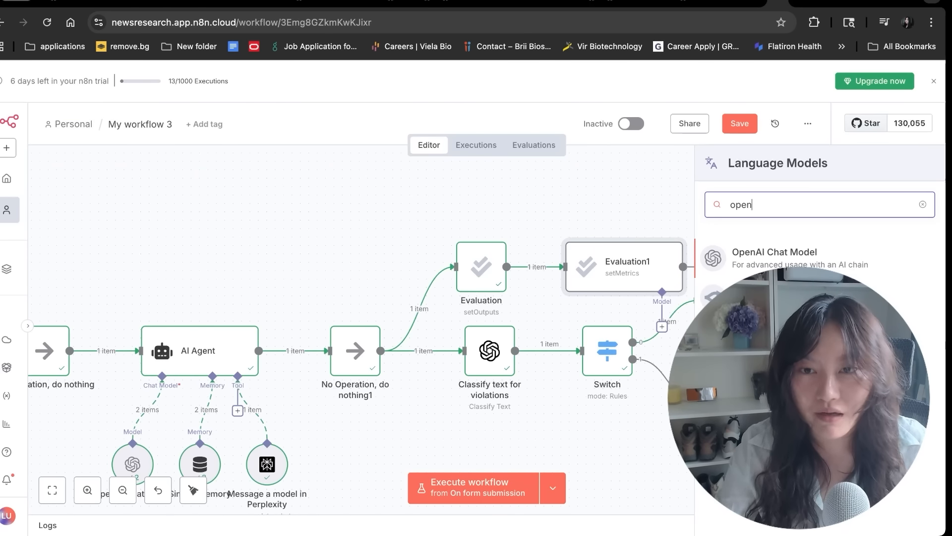
pyautogui.press('Return')
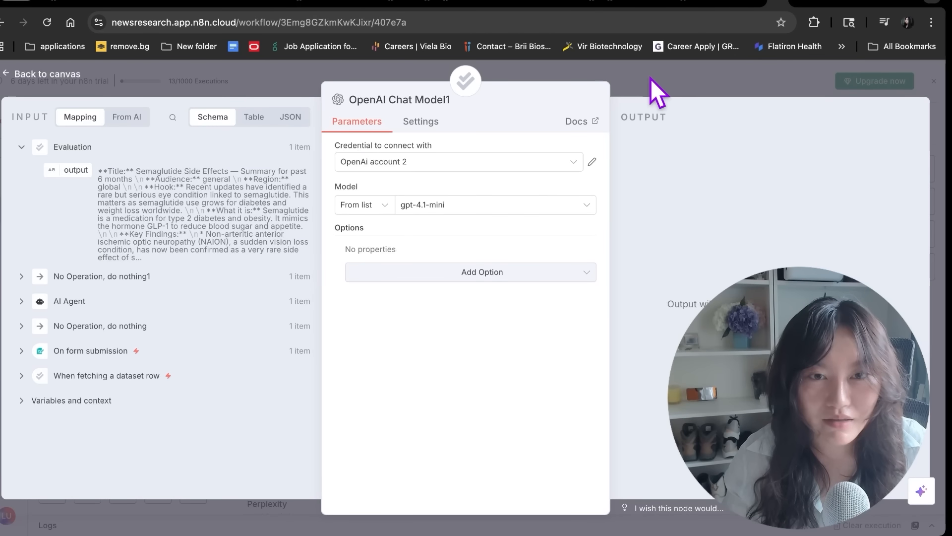
pyautogui.click(655, 75)
pyautogui.doubleClick(600, 278)
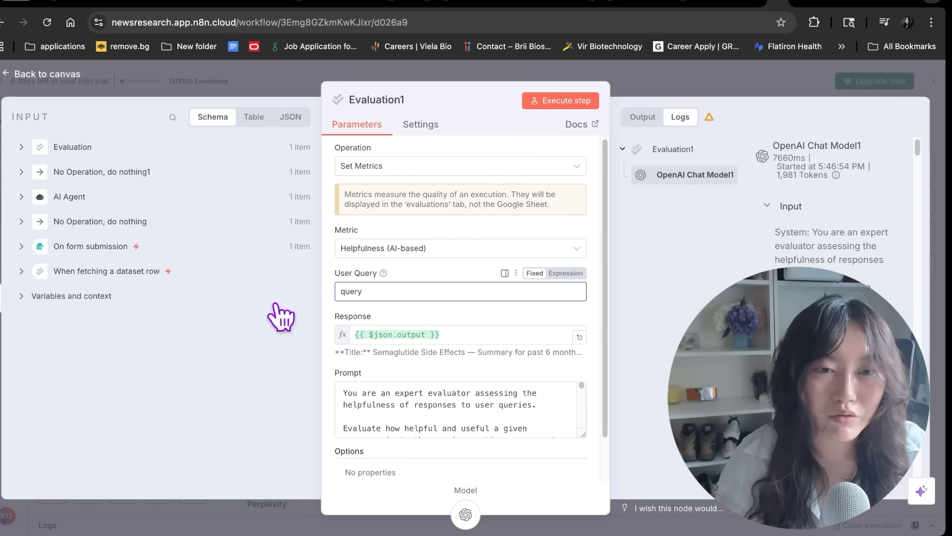
pyautogui.click(560, 101)
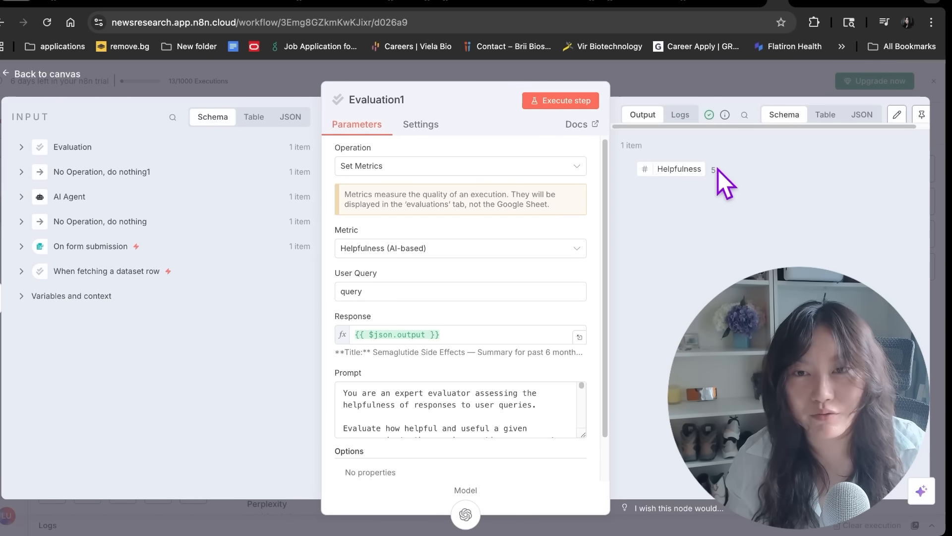
pyautogui.click(709, 86)
# Tidy up the workflow layout, save the workflow, and open the Evaluations overview
pyautogui.rightClick(330, 197)
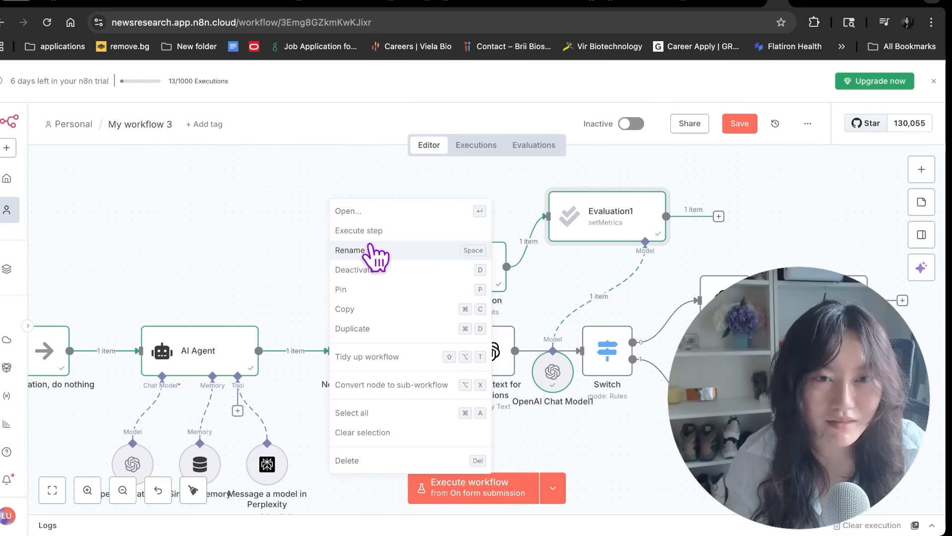
pyautogui.click(404, 357)
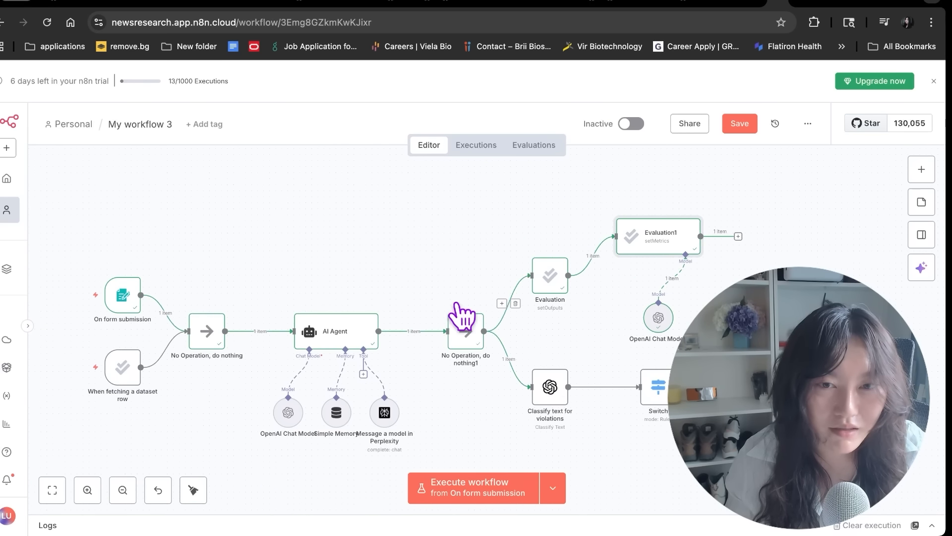
pyautogui.doubleClick(121, 377)
pyautogui.press('Escape')
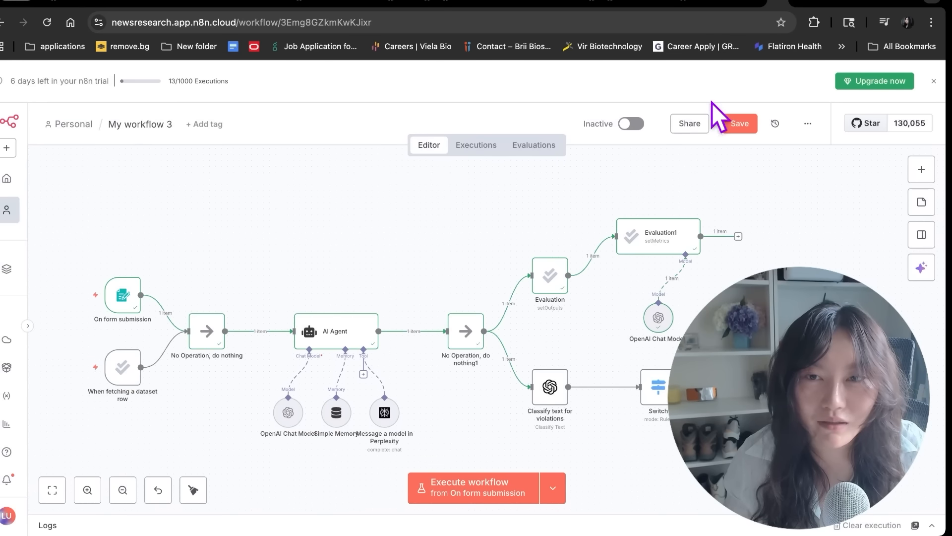
pyautogui.click(738, 133)
pyautogui.click(534, 145)
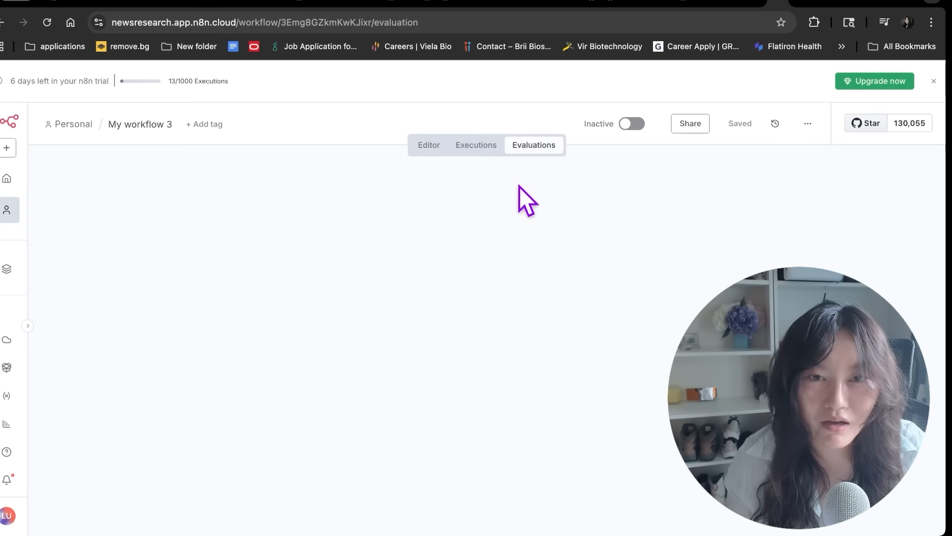
# Run a new evaluation test, open Run #17's four successful cases, then view the Evaluations sheet
pyautogui.click(882, 169)
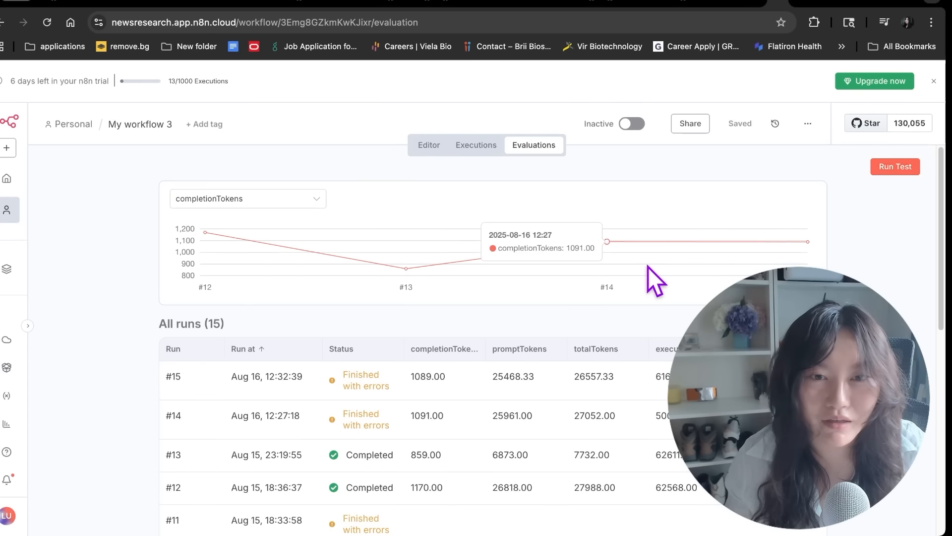
pyautogui.click(399, 379)
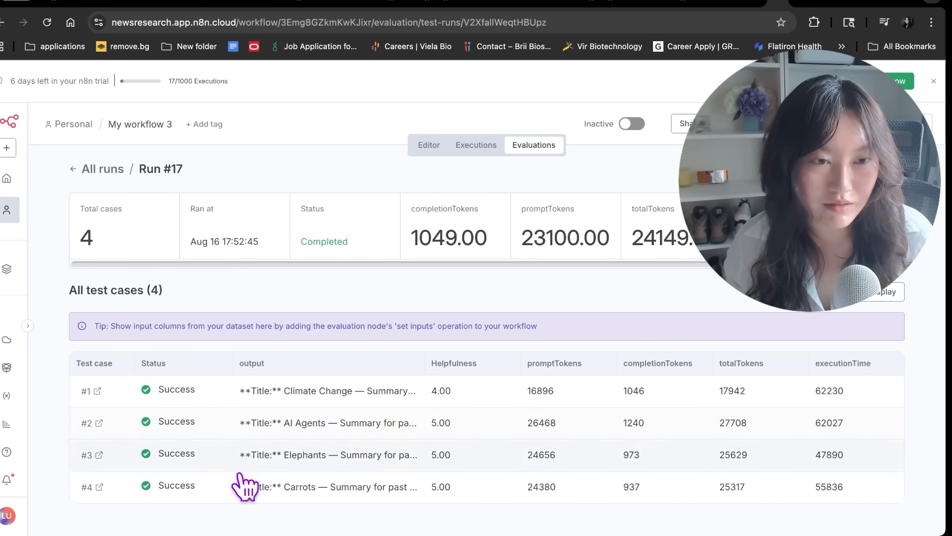
pyautogui.click(766, 8)
pyautogui.click(339, 290)
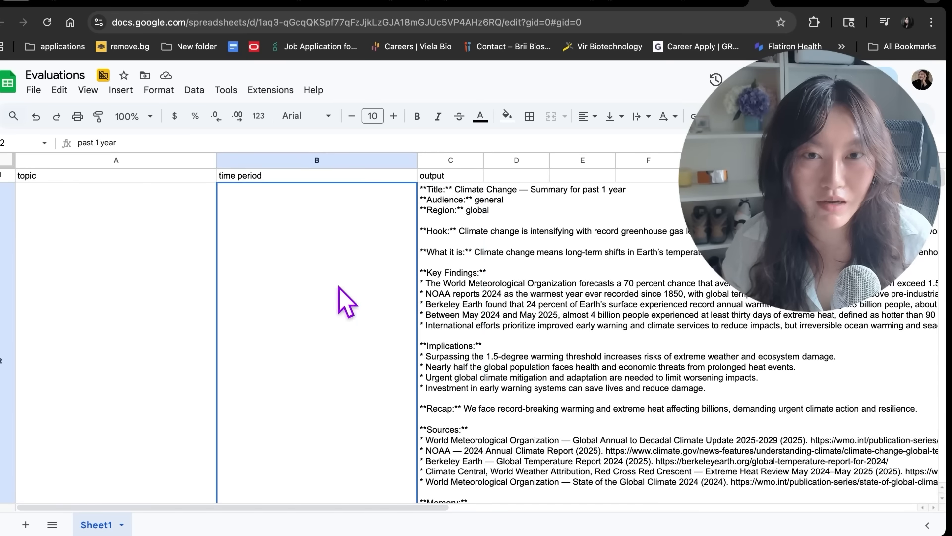
# Read the Climate Change, Elephants and remaining summaries through the carrots row, then return to n8n
pyautogui.click(458, 270)
pyautogui.click(488, 274)
pyautogui.click(439, 270)
pyautogui.scroll(-5, 432, 298)
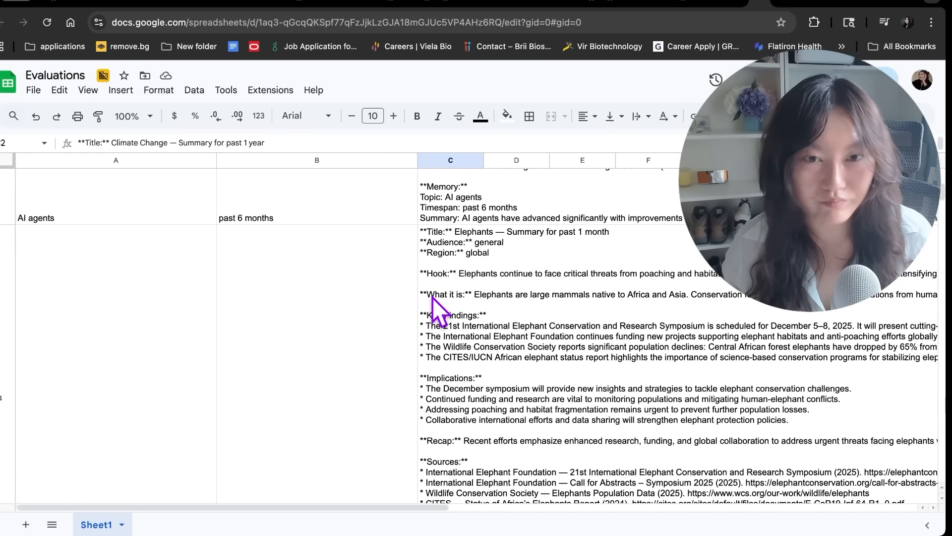
pyautogui.click(433, 297)
pyautogui.scroll(-5, 432, 298)
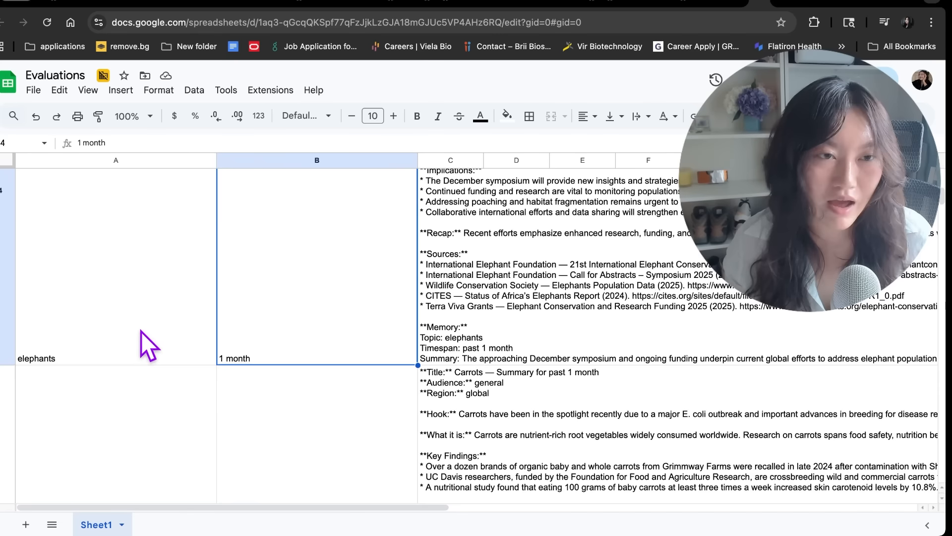
pyautogui.scroll(-10, 138, 331)
pyautogui.moveTo(63, 245); pyautogui.dragTo(59, 316)
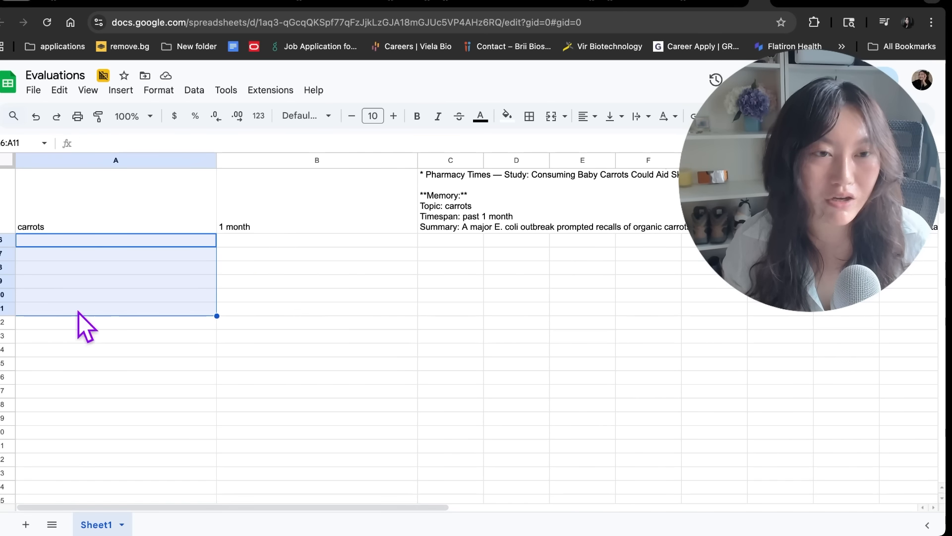
pyautogui.moveTo(241, 227); pyautogui.dragTo(258, 284)
pyautogui.click(263, 295)
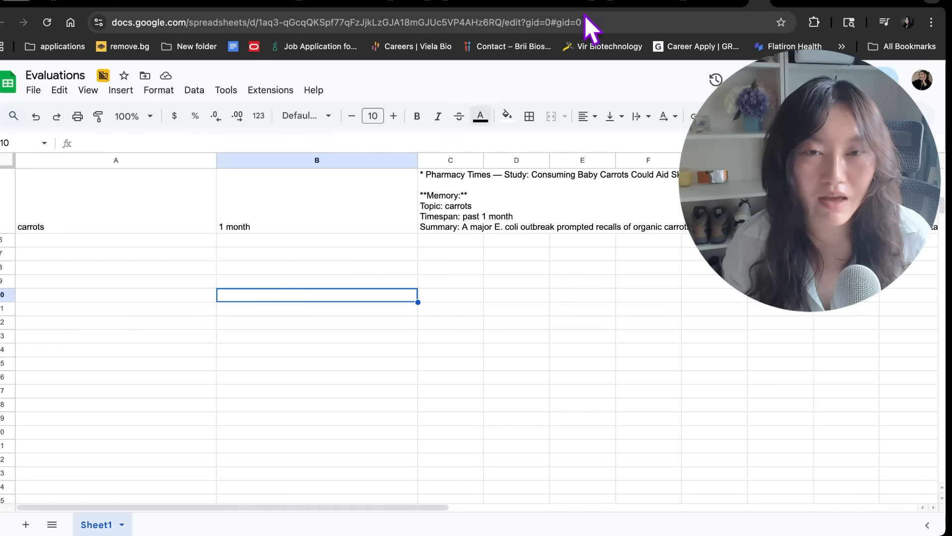
pyautogui.click(783, 1)
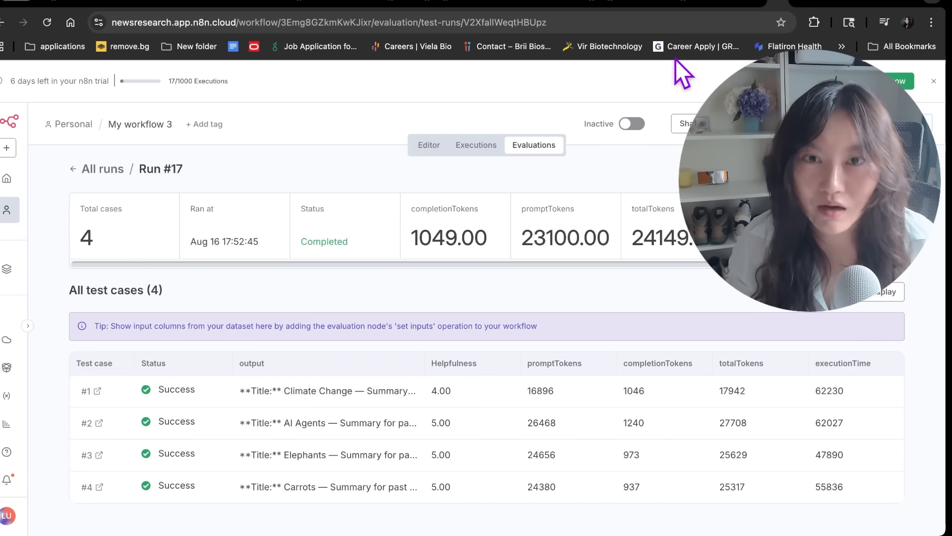
# Back in the editor, switch the workflow from Inactive to Active and dismiss the notice permanently
pyautogui.click(429, 145)
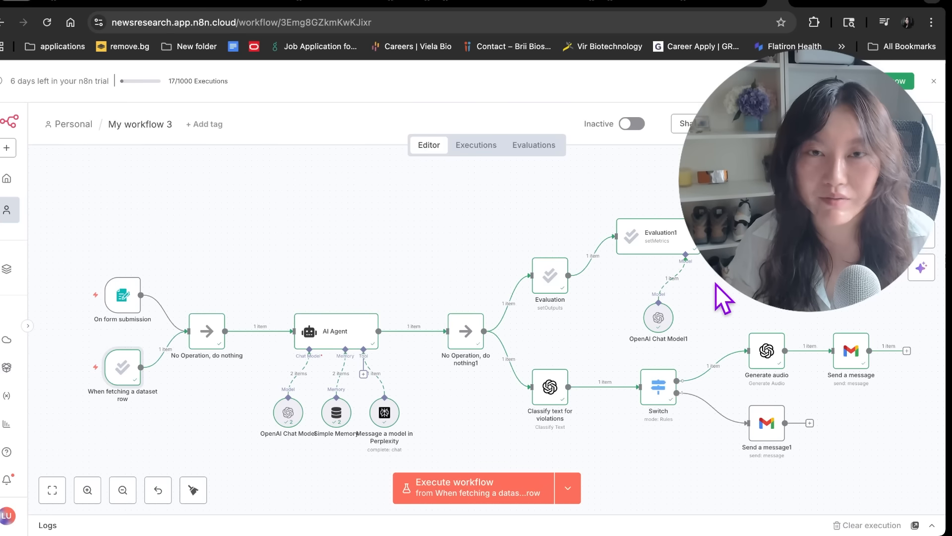
pyautogui.rightClick(593, 197)
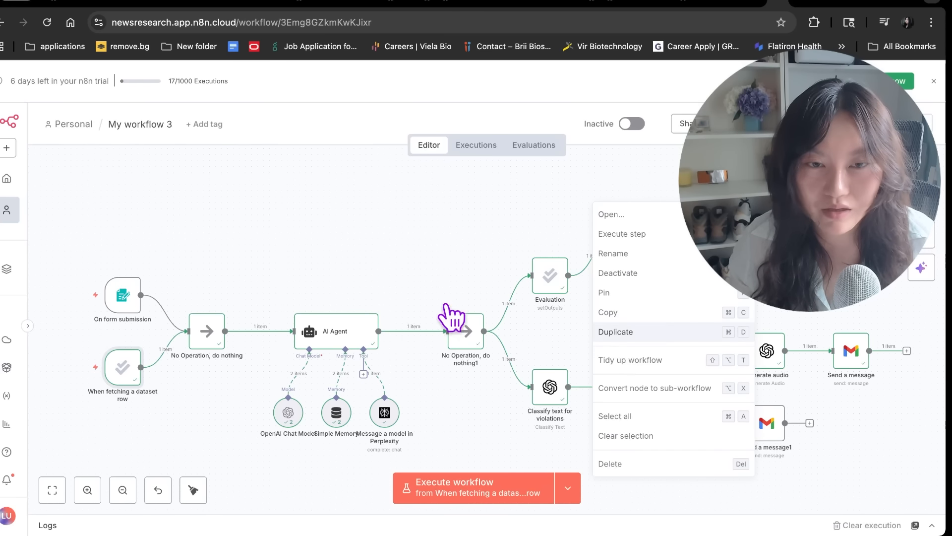
pyautogui.click(447, 382)
pyautogui.rightClick(440, 220)
pyautogui.click(540, 279)
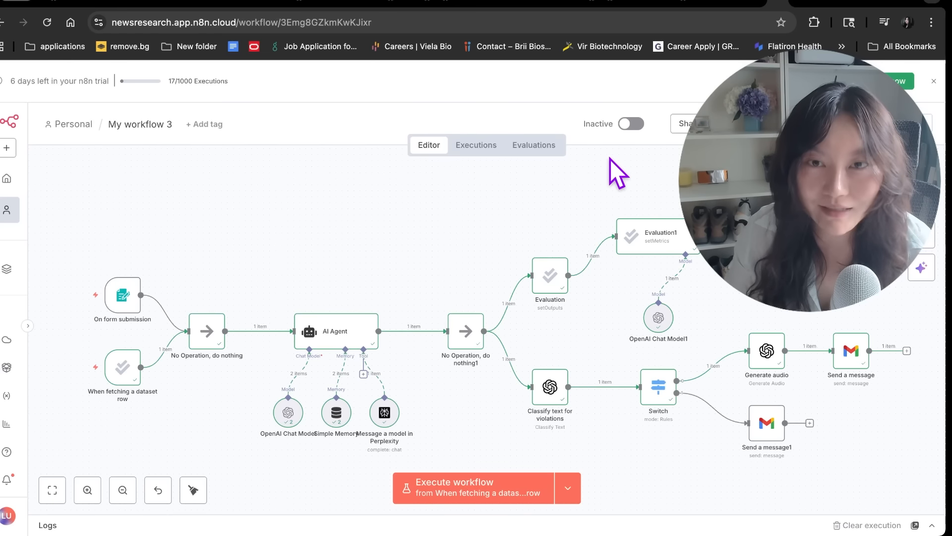
pyautogui.click(625, 125)
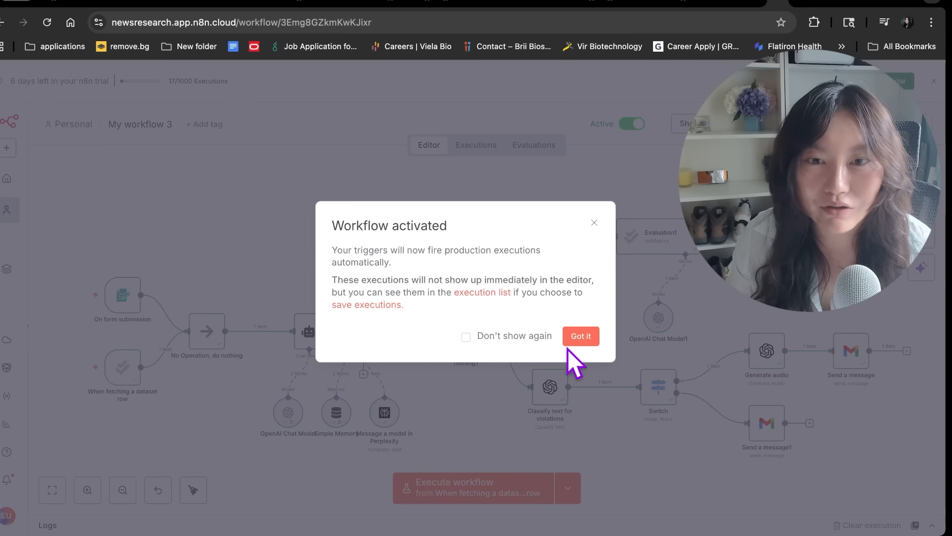
pyautogui.click(471, 337)
pyautogui.click(578, 337)
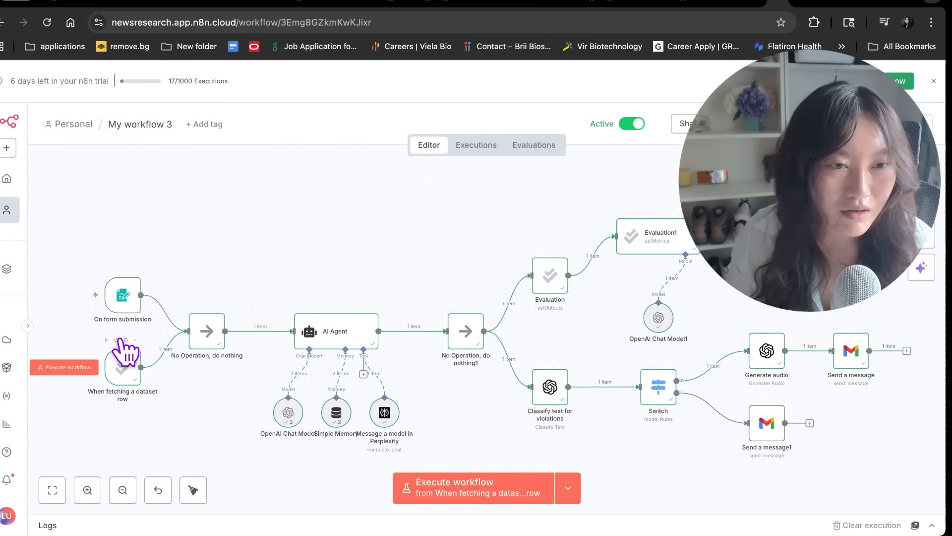
# Copy the On form submission Production URL and load the live Search Form in a new tab
pyautogui.doubleClick(124, 312)
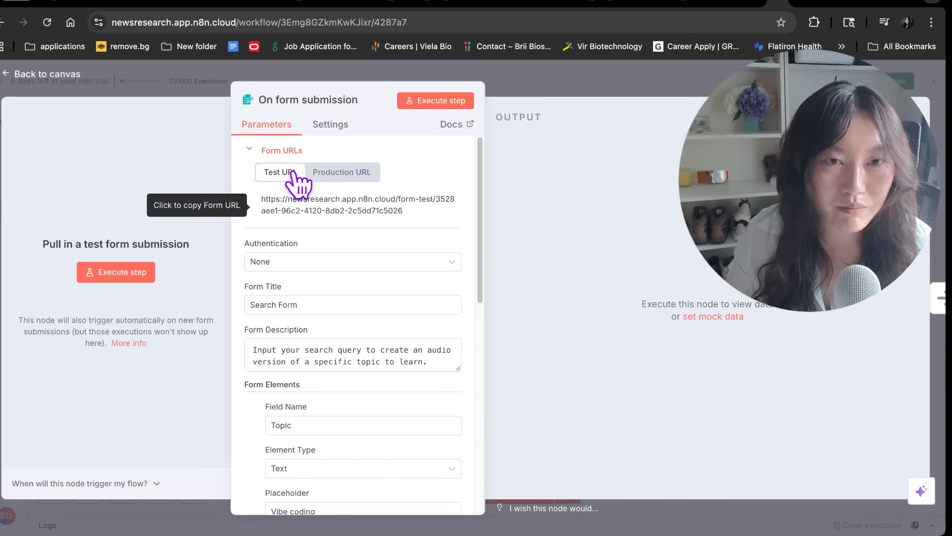
pyautogui.click(342, 172)
pyautogui.click(350, 211)
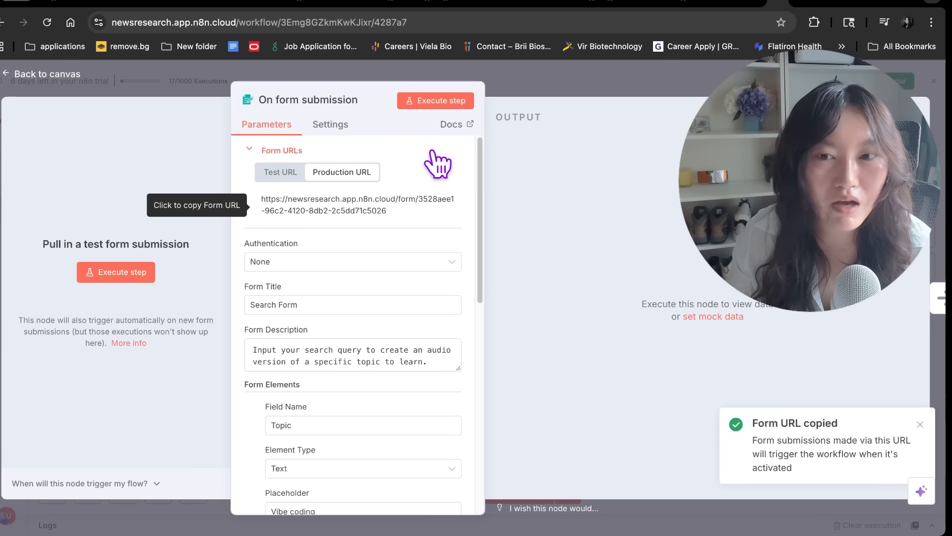
pyautogui.click(775, 7)
pyautogui.hotkey('ctrl', 'v')
pyautogui.press('Return')
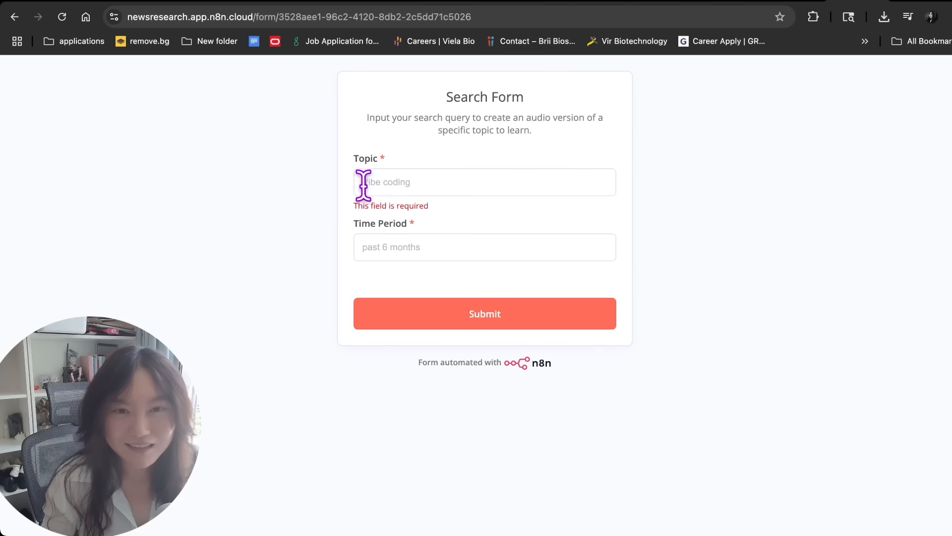
# Fill in the form with Topic 'Building AI Agents' and Time Period '2'
pyautogui.click(364, 184)
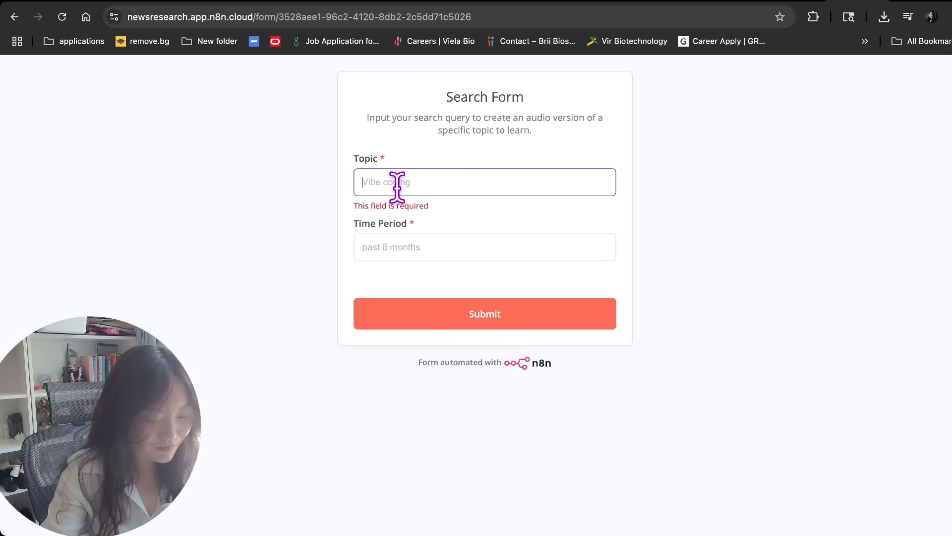
pyautogui.write('Building AI Age')
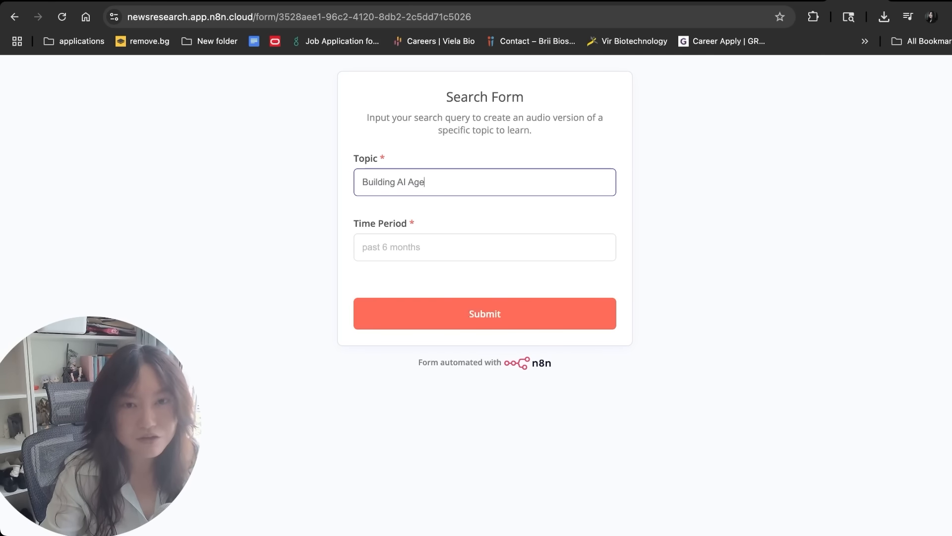
pyautogui.write('nts')
pyautogui.click(403, 242)
pyautogui.write('2 months')
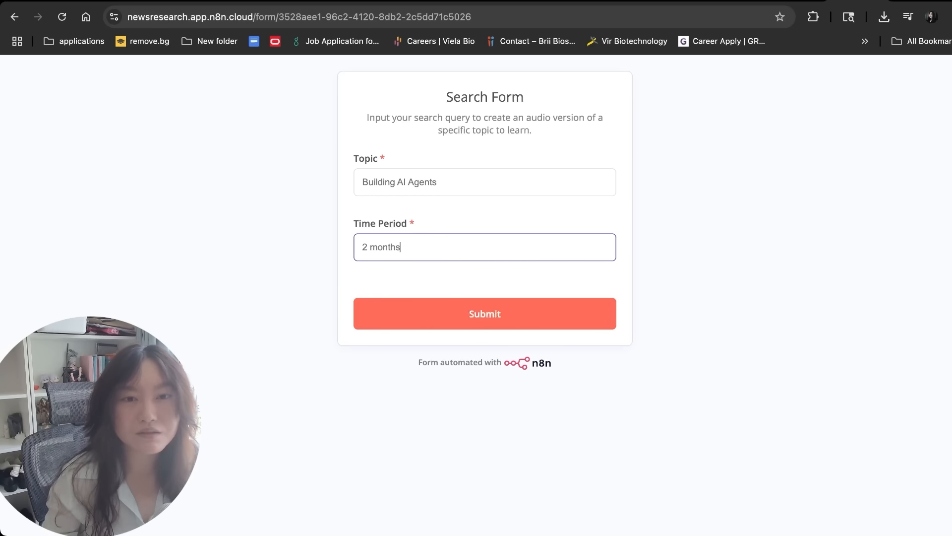
# Submit the form and play the audio.mp3 attachment in the Topic Summary email
pyautogui.click(486, 317)
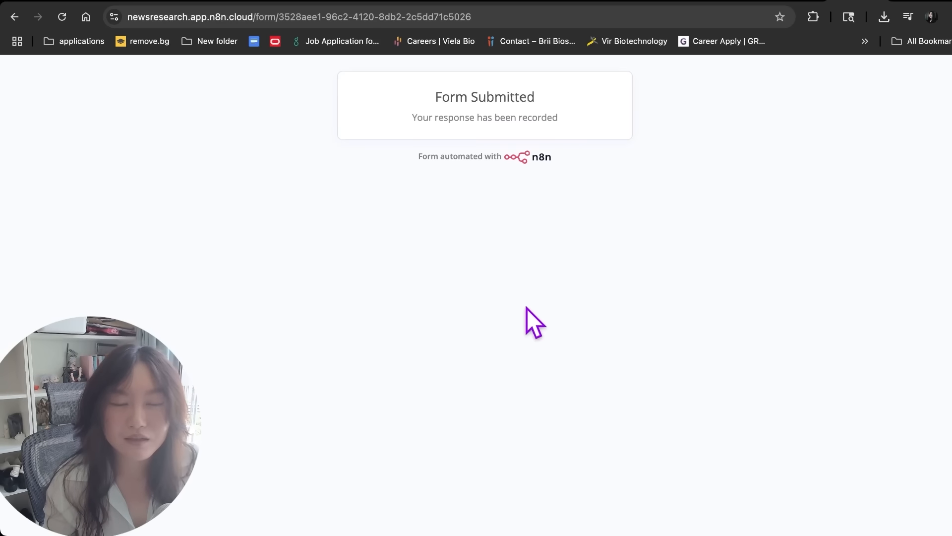
pyautogui.click(687, 5)
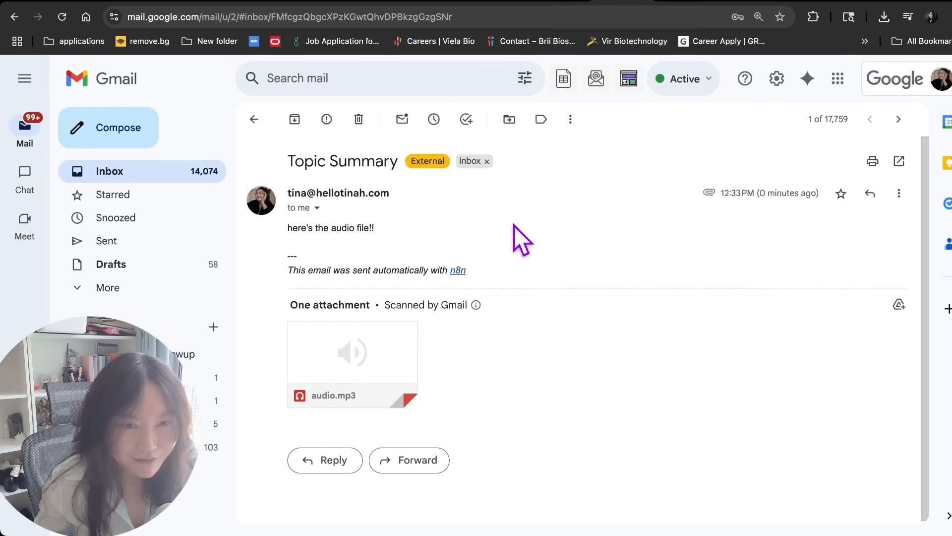
pyautogui.click(373, 341)
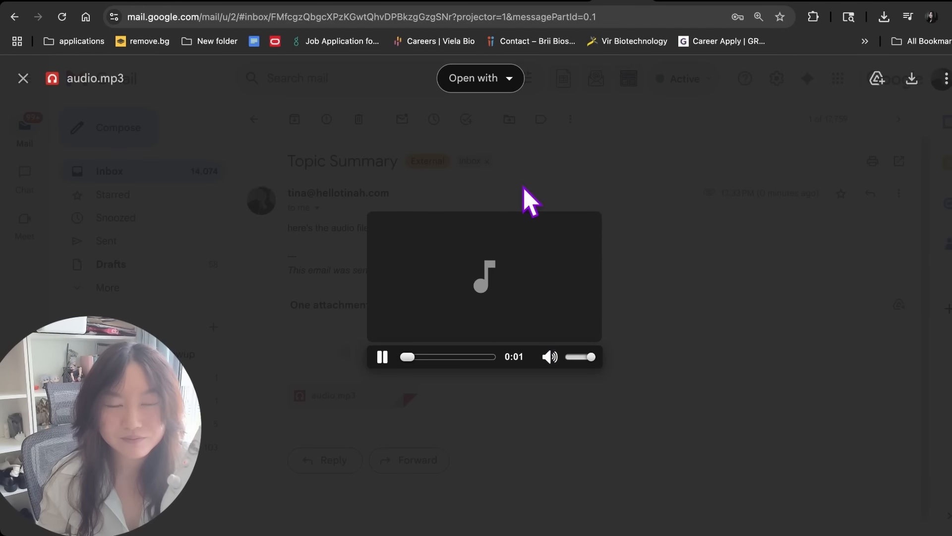